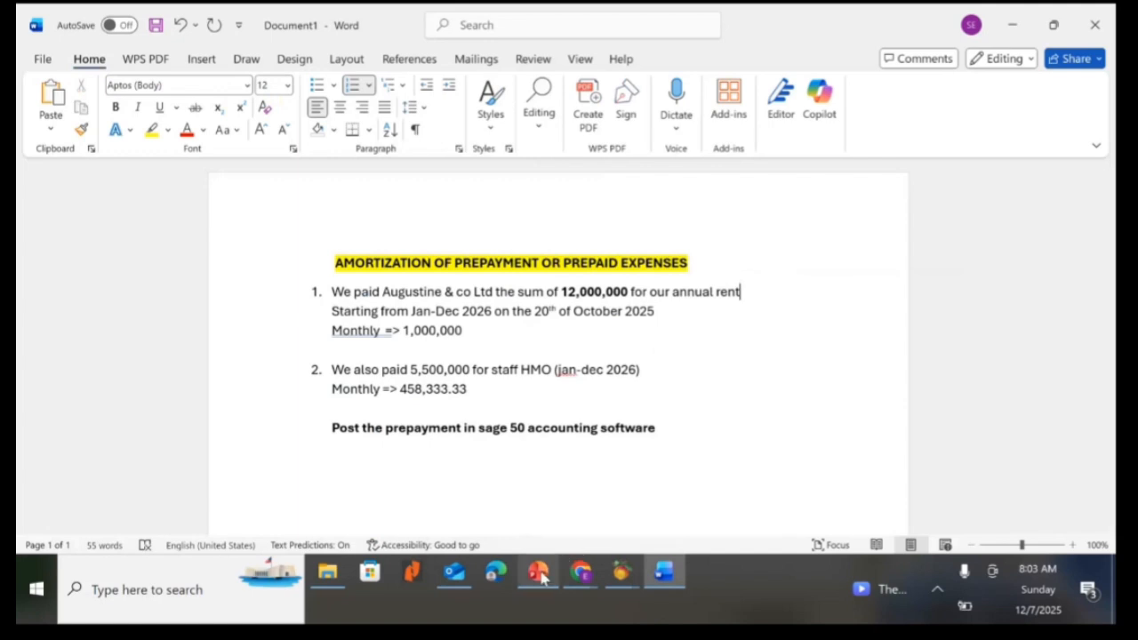
Switch to the PowerPoint presentation and view the slide on the accounting entry for prepayment.
mouse_move(540, 574)
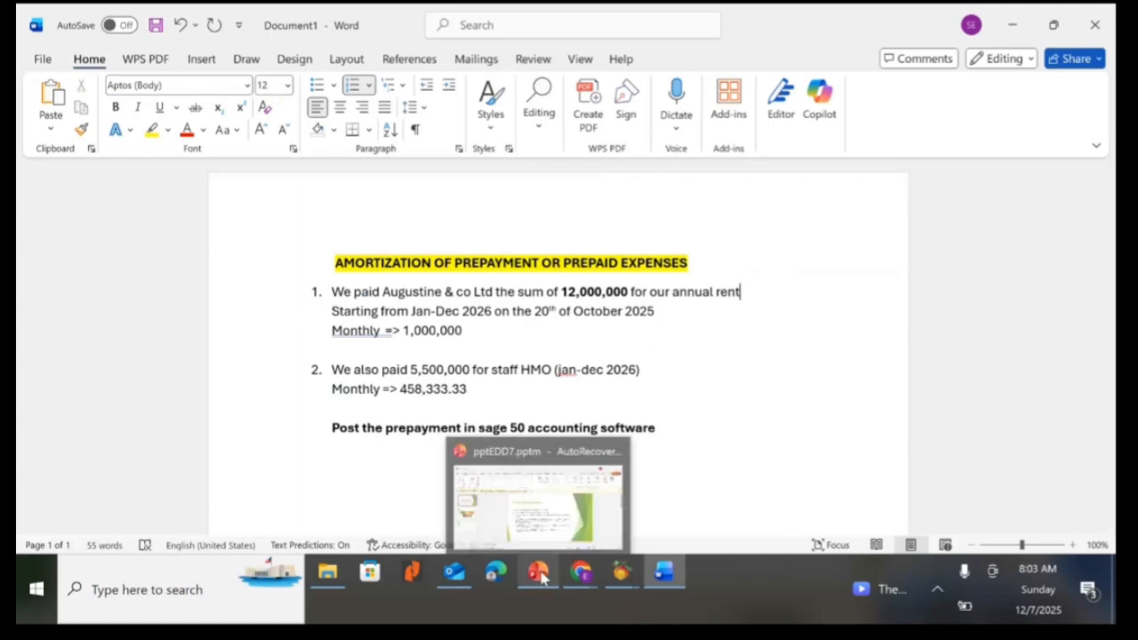
left_click(506, 520)
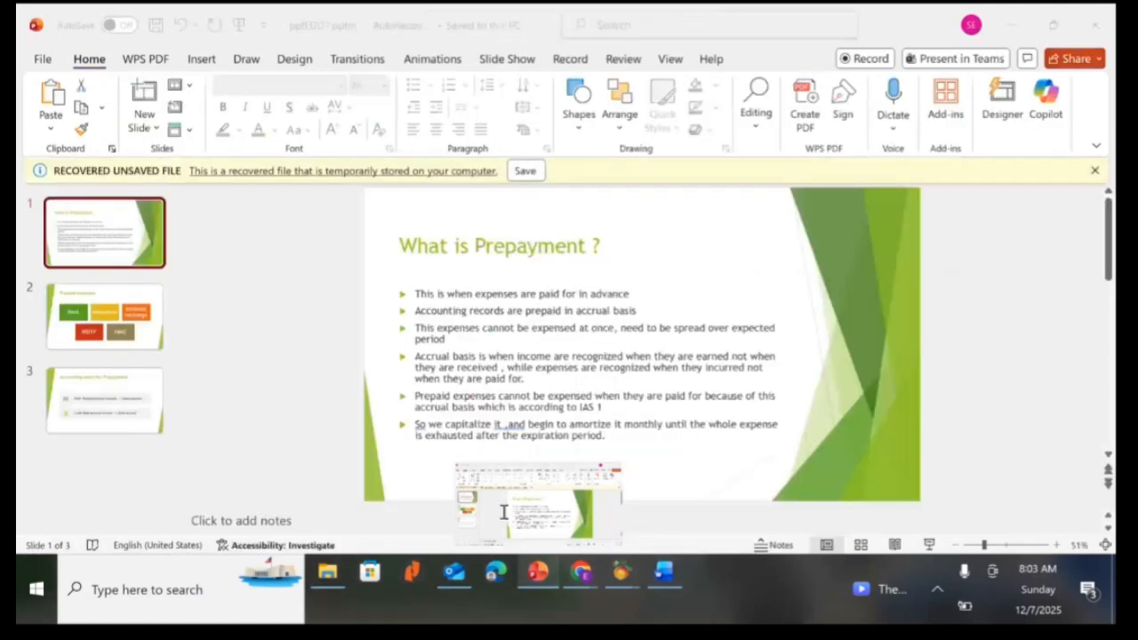
scroll(569, 381, "down", 2)
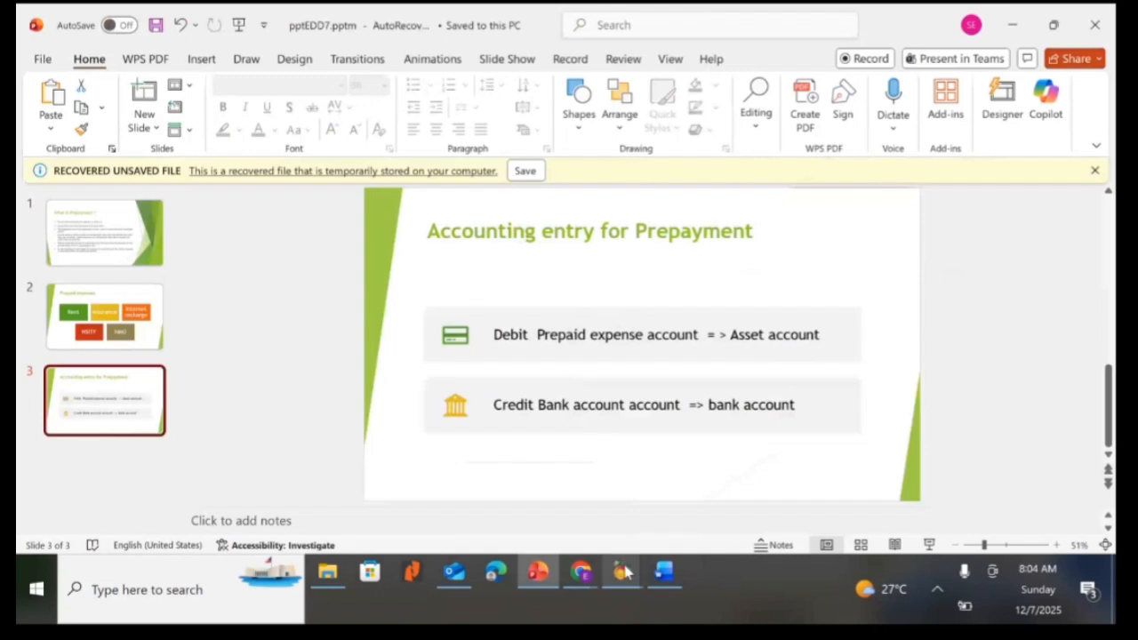
Switch to the Peachtree accounting company window for BARAMA VENTURES LTD.
mouse_move(624, 572)
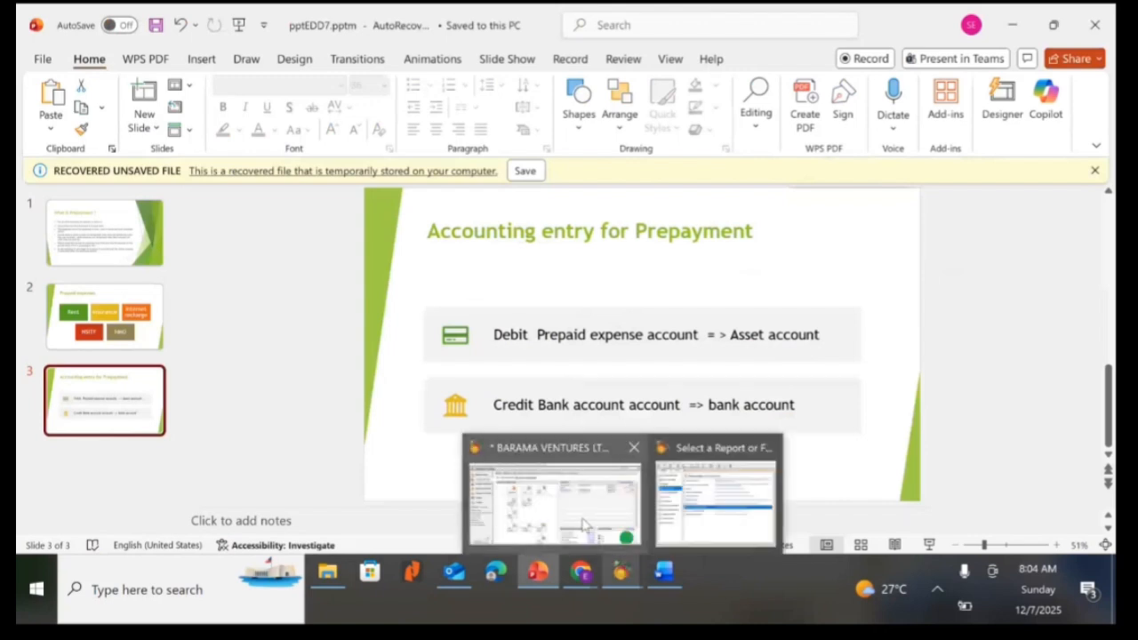
mouse_move(582, 524)
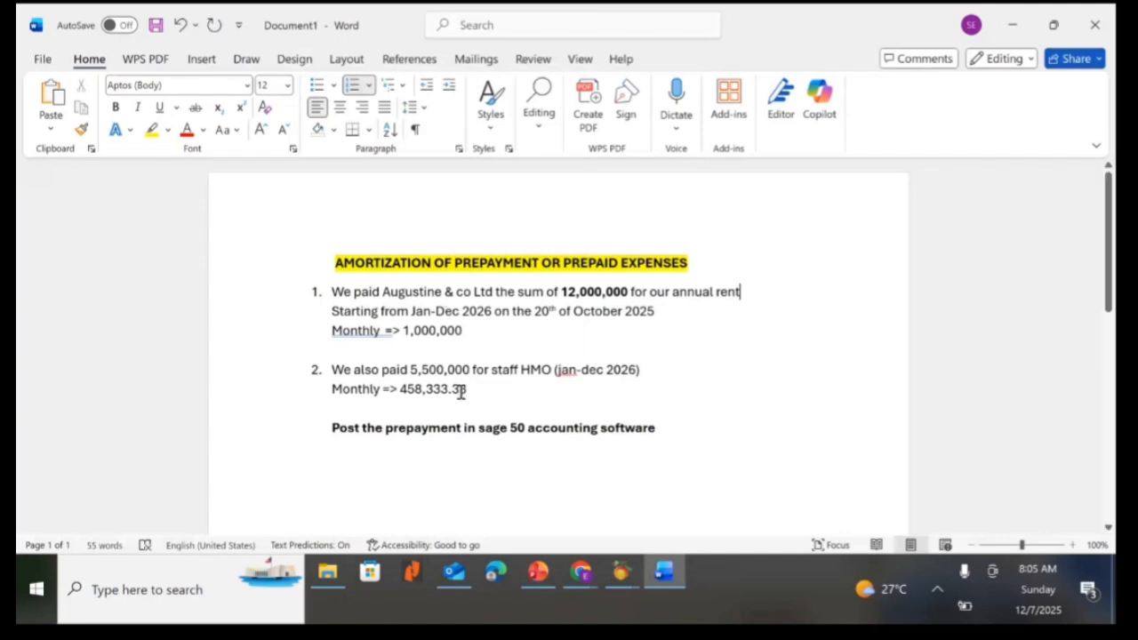
mouse_move(622, 574)
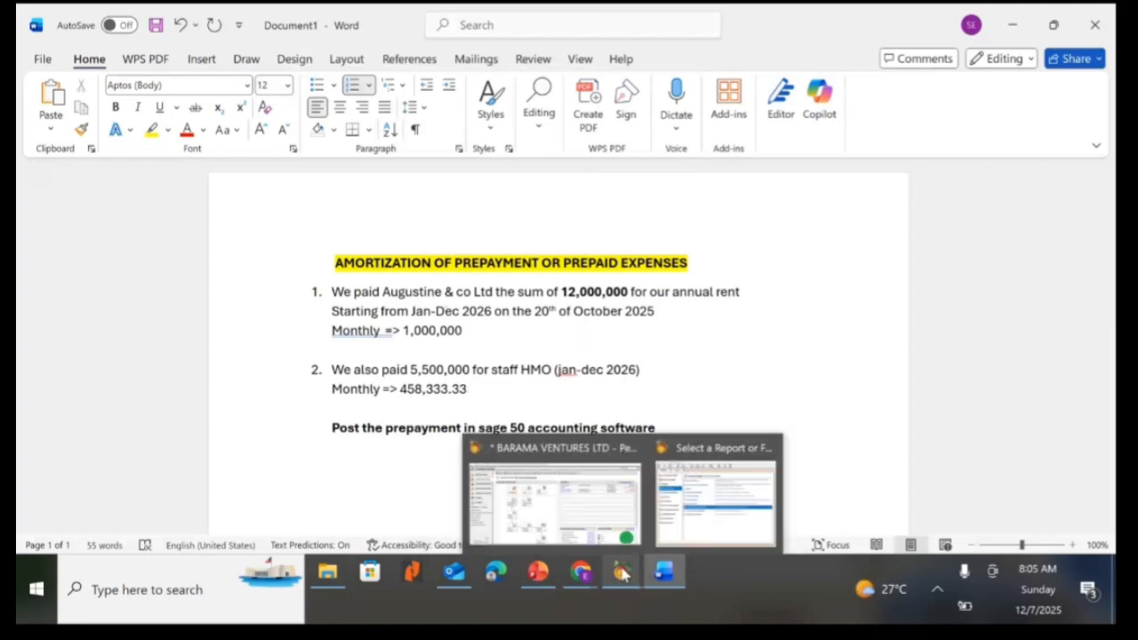
left_click(591, 512)
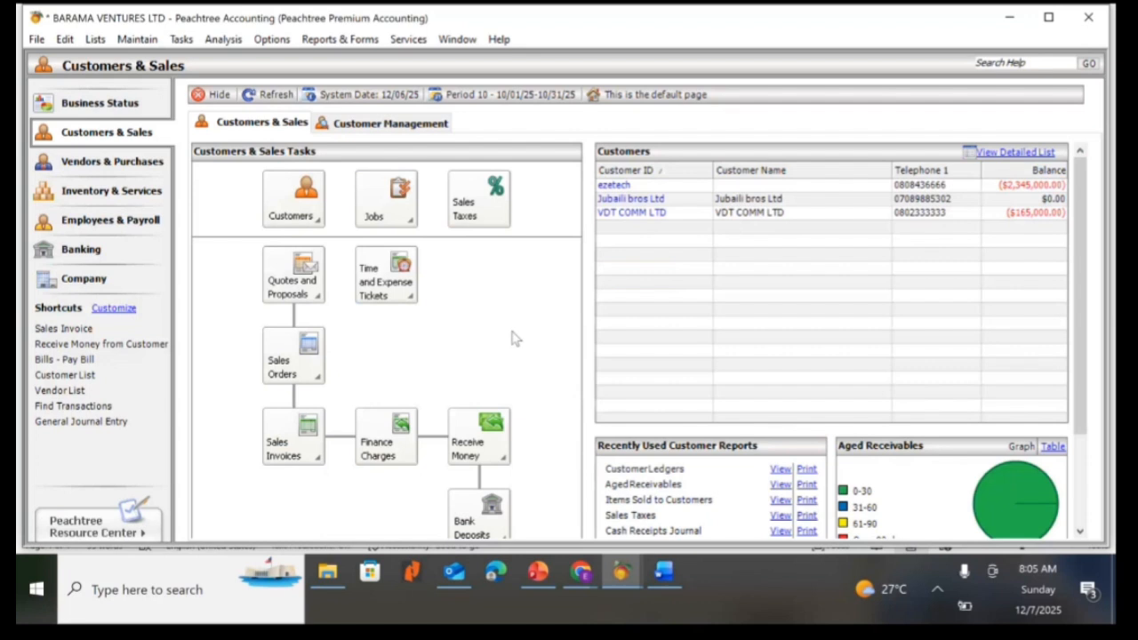
left_click(182, 43)
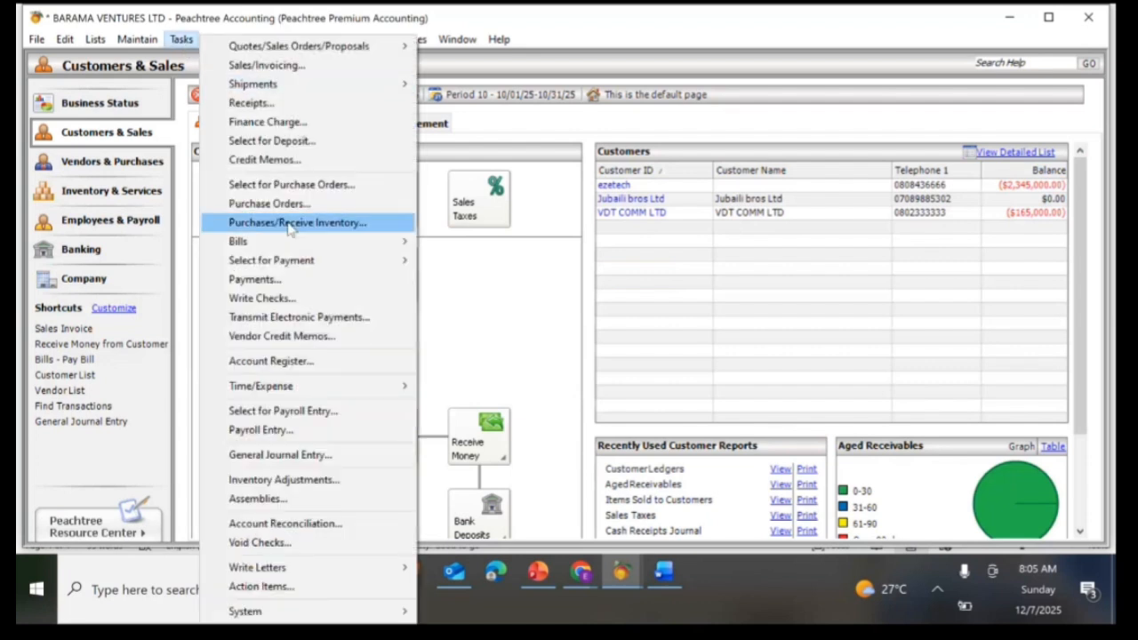
left_click(526, 284)
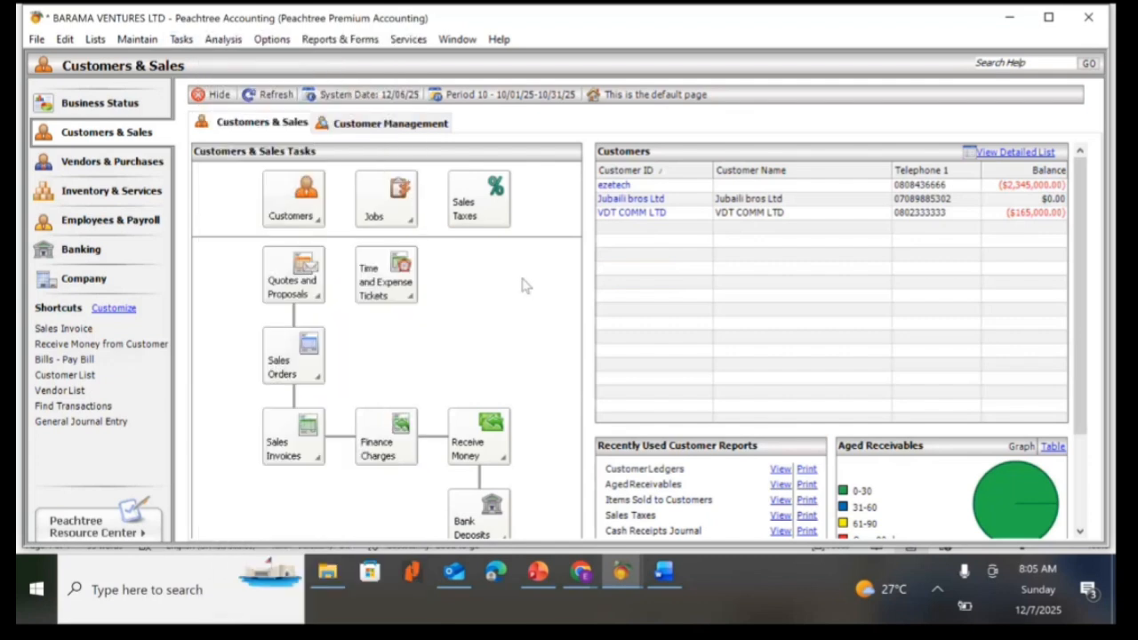
left_click(183, 39)
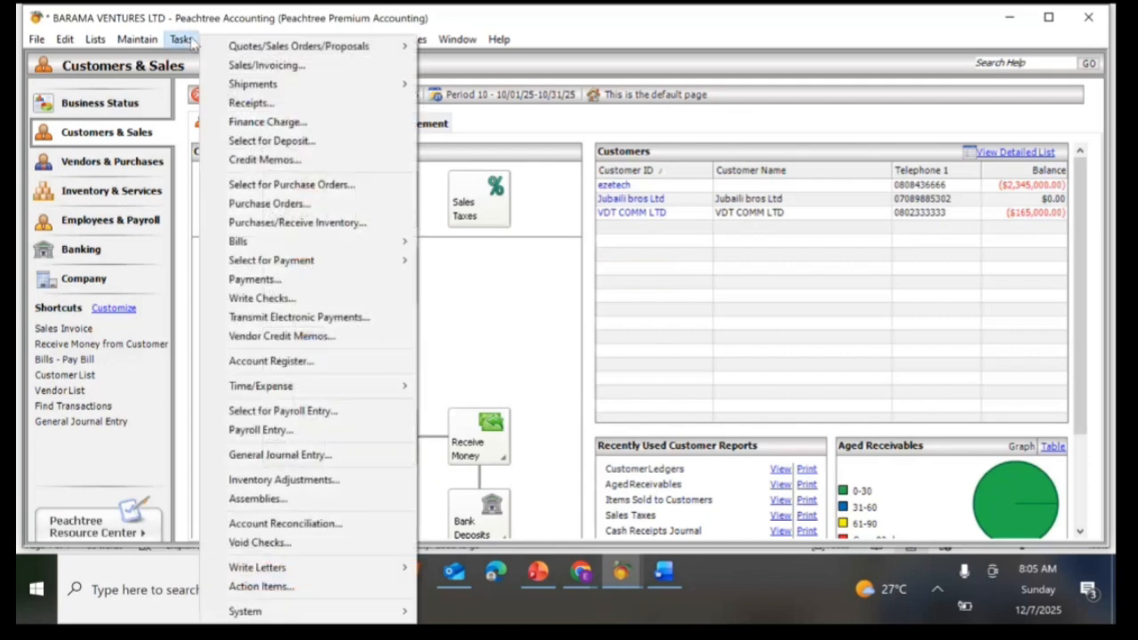
left_click(254, 279)
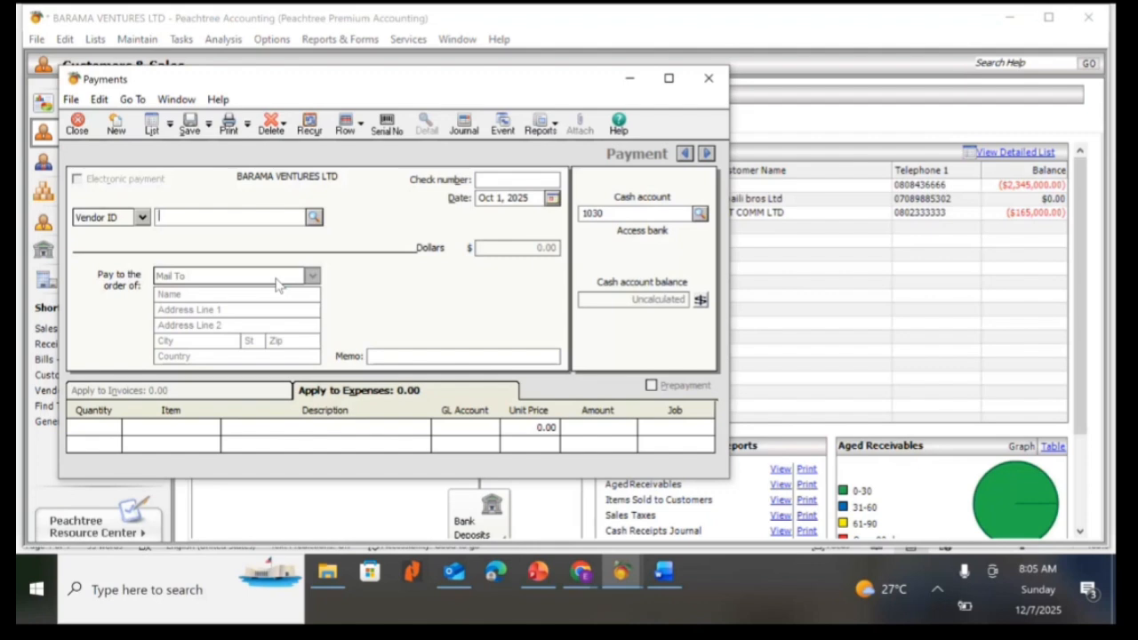
left_click(709, 78)
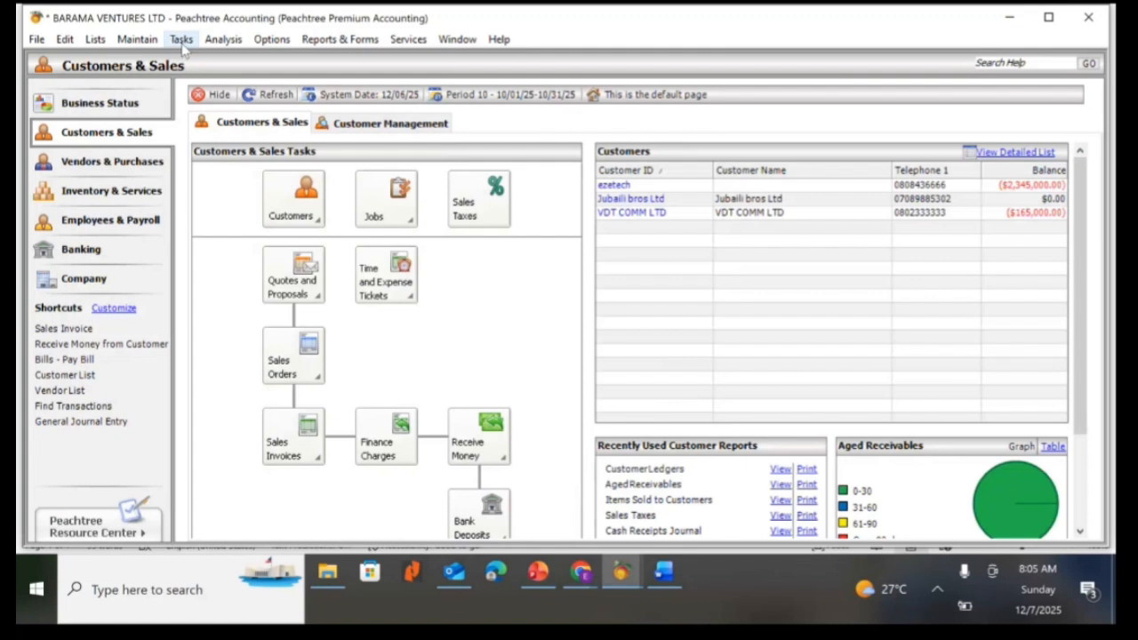
Open a new Receipt, change the payer type from Customer ID to Vendor ID, and maximize the window.
left_click(182, 39)
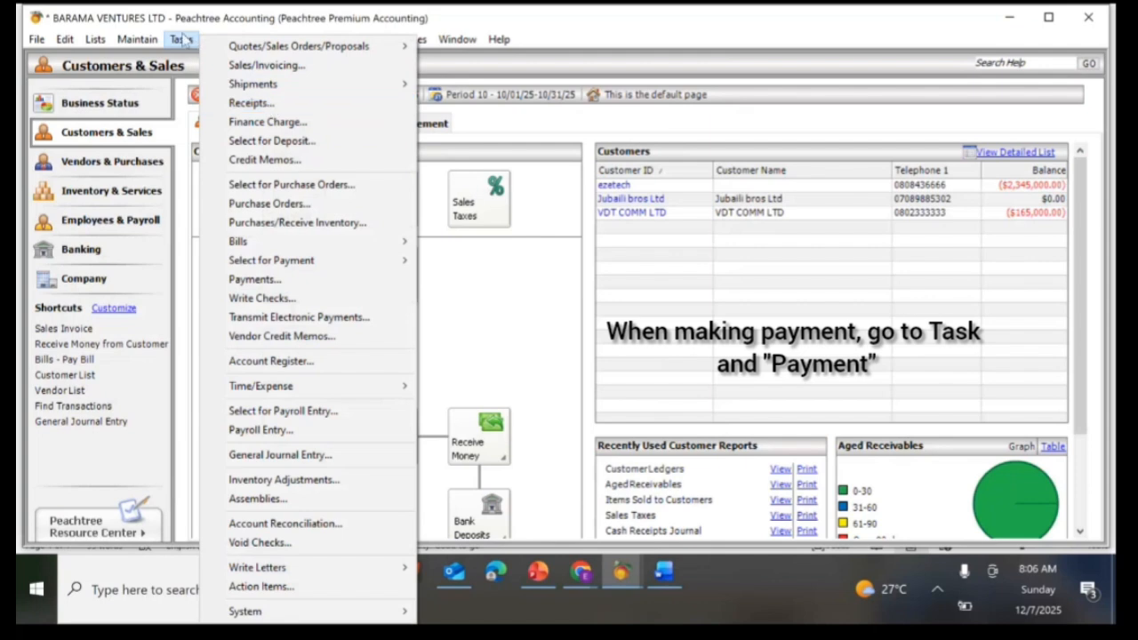
left_click(269, 105)
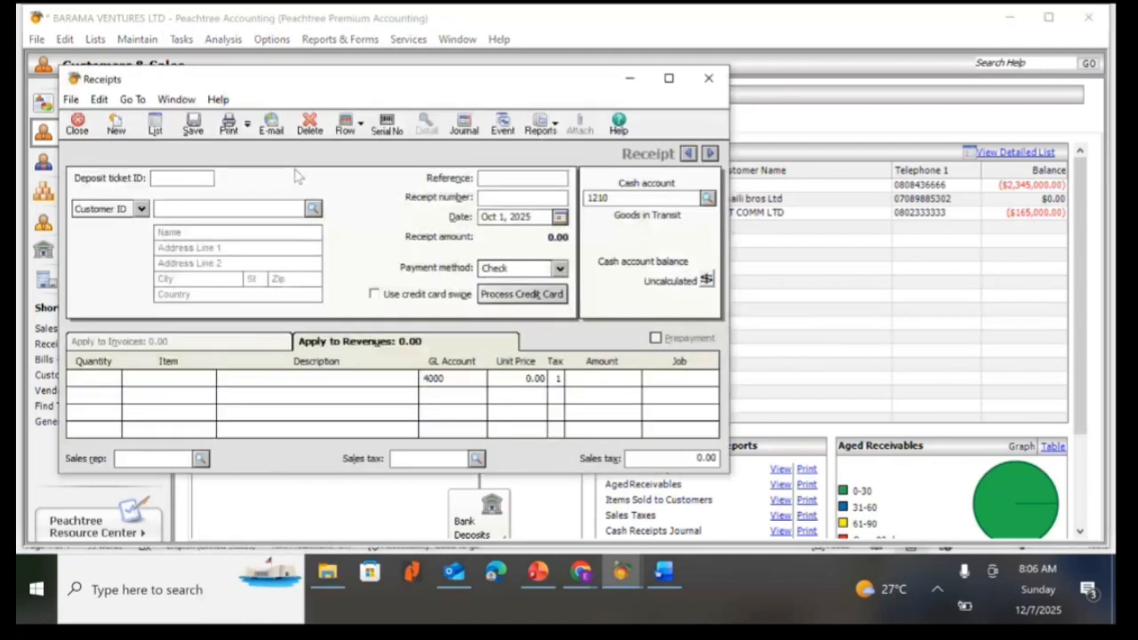
left_click(141, 211)
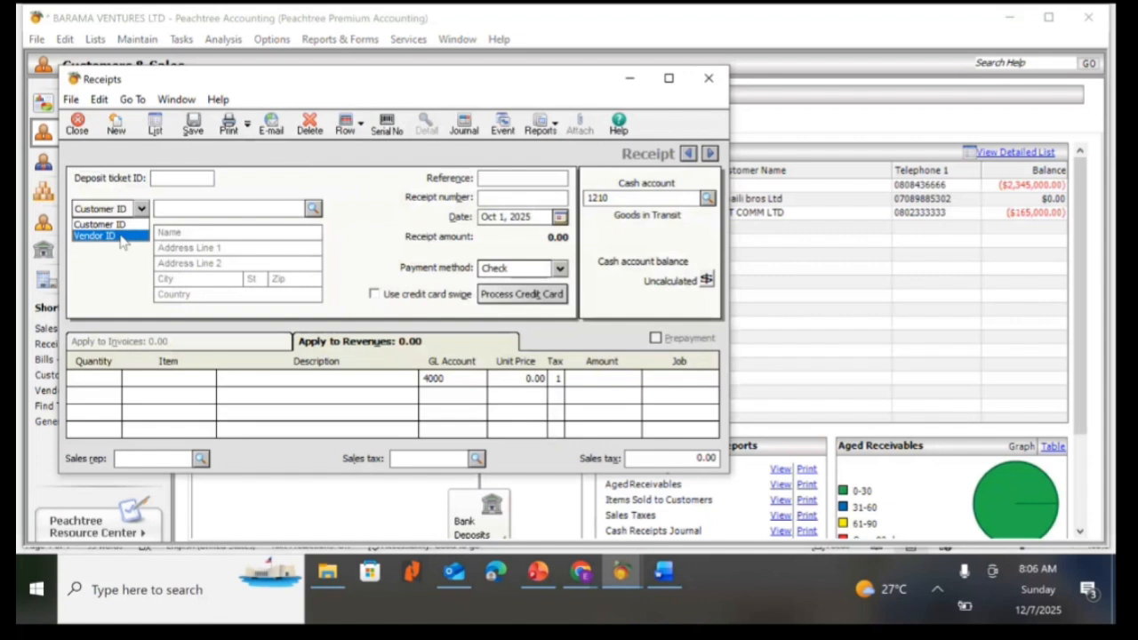
left_click(369, 202)
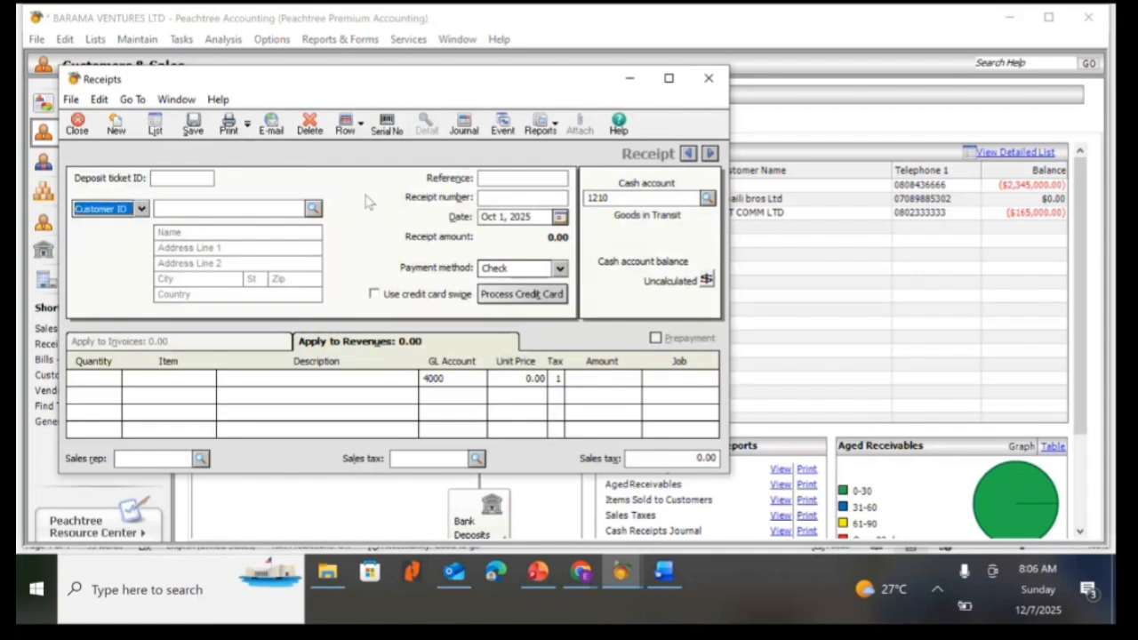
left_click(140, 209)
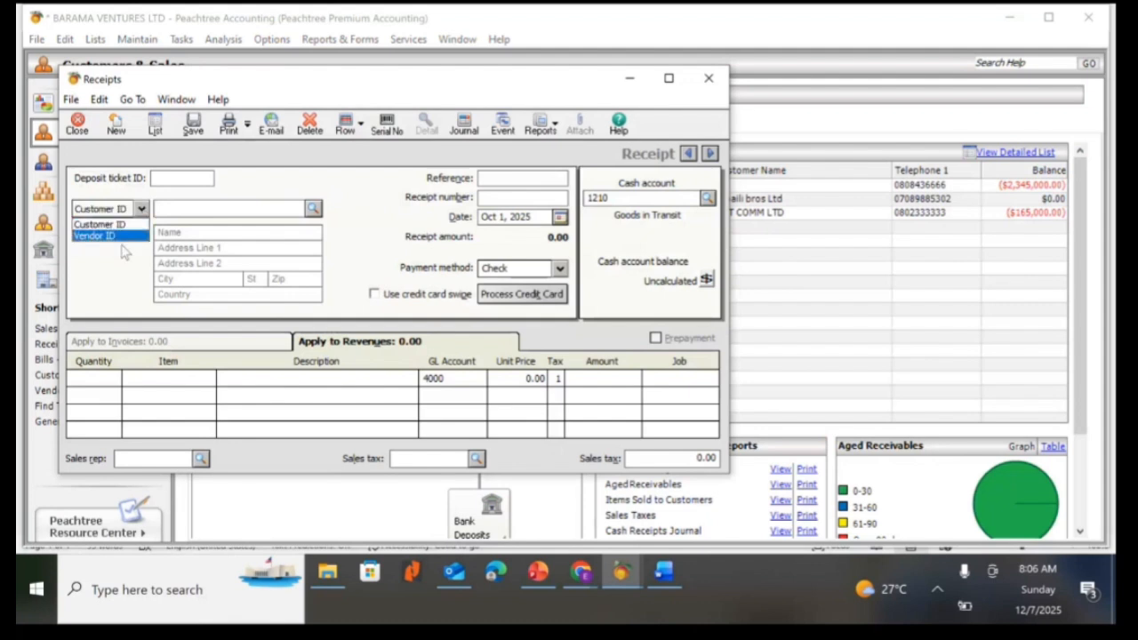
left_click(114, 237)
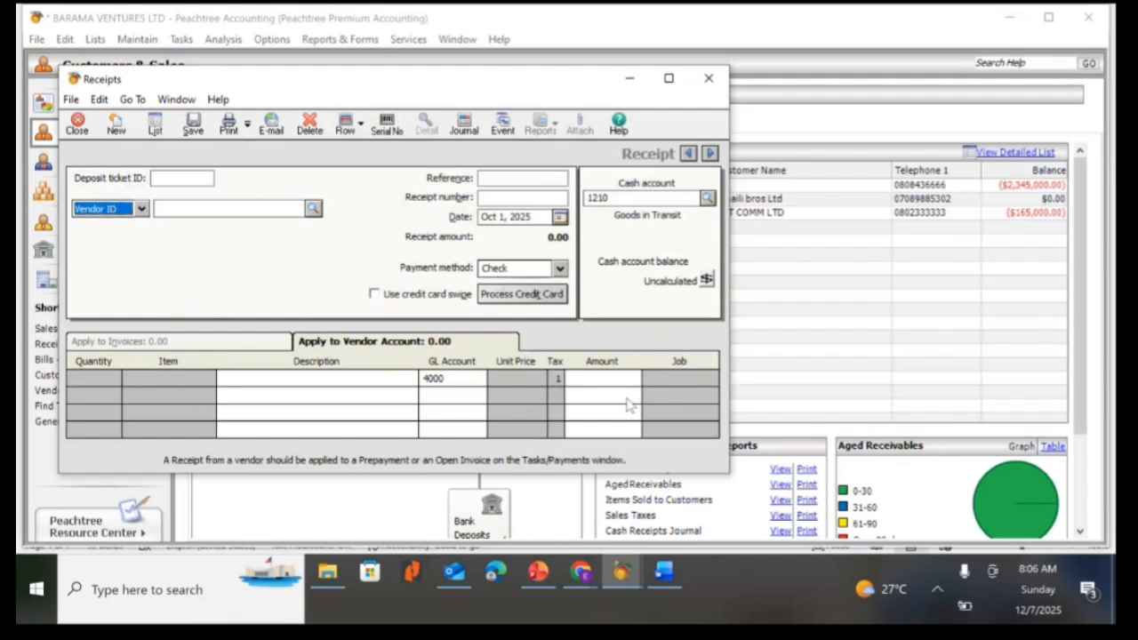
left_click(669, 80)
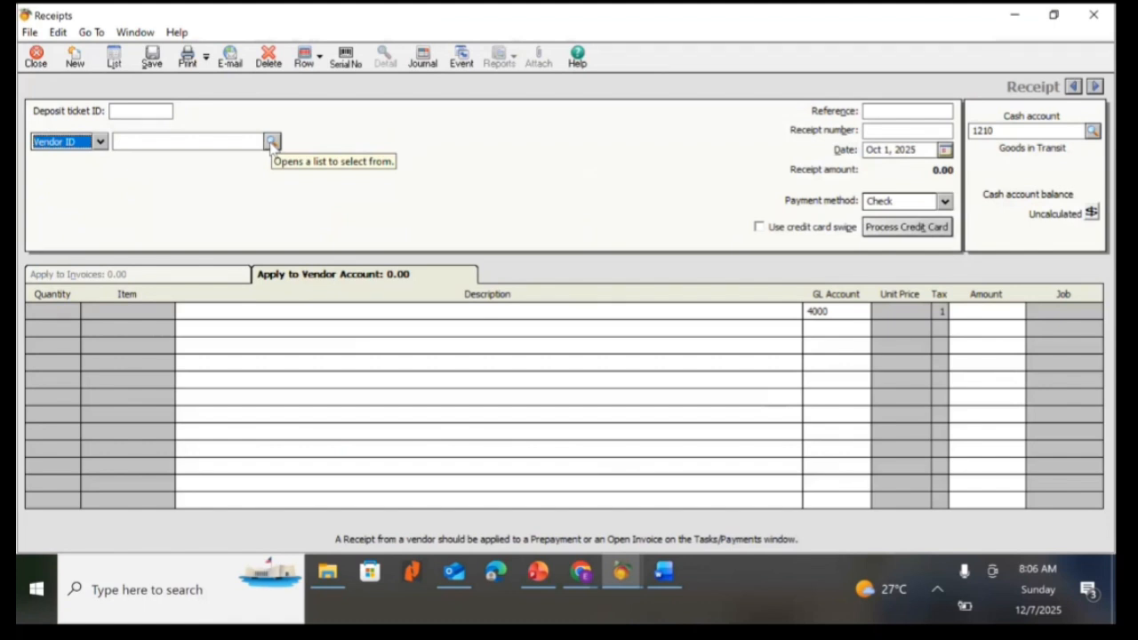
Select Augustine & co as the vendor on the receipt.
left_click(271, 142)
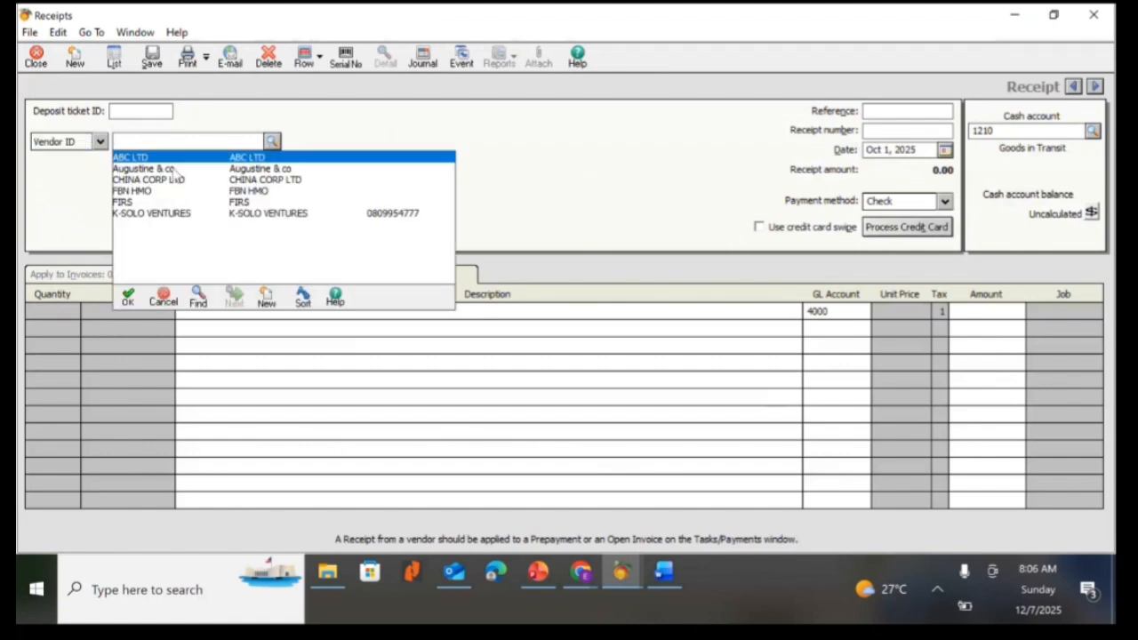
left_click(173, 169)
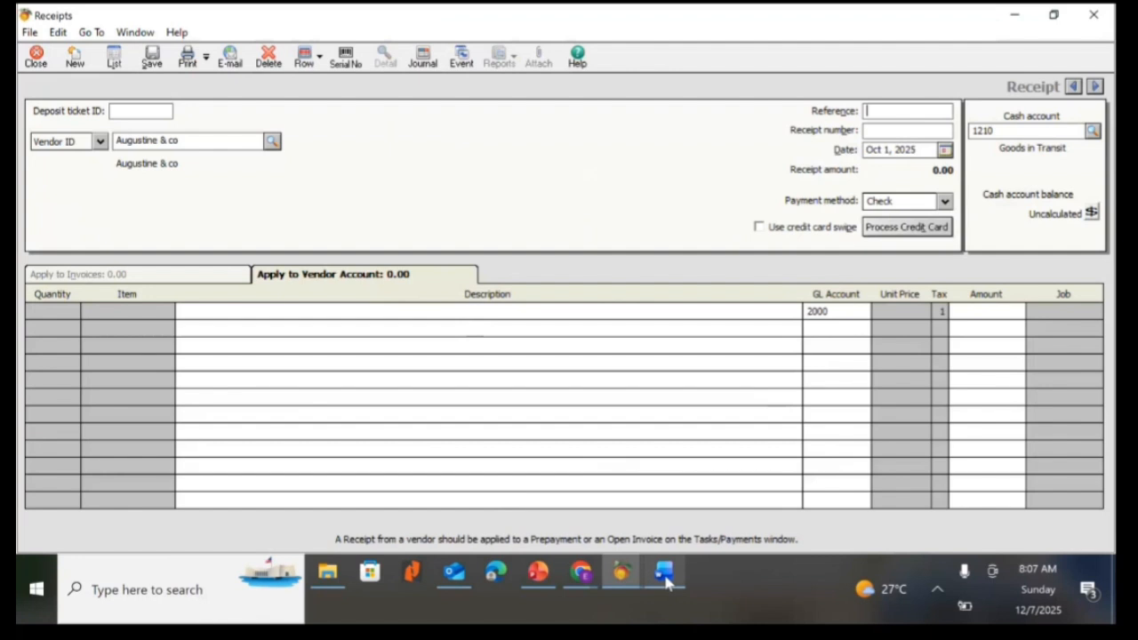
Review the prepayment exercise in the Word document and return to the receipt.
mouse_move(663, 571)
left_click(652, 507)
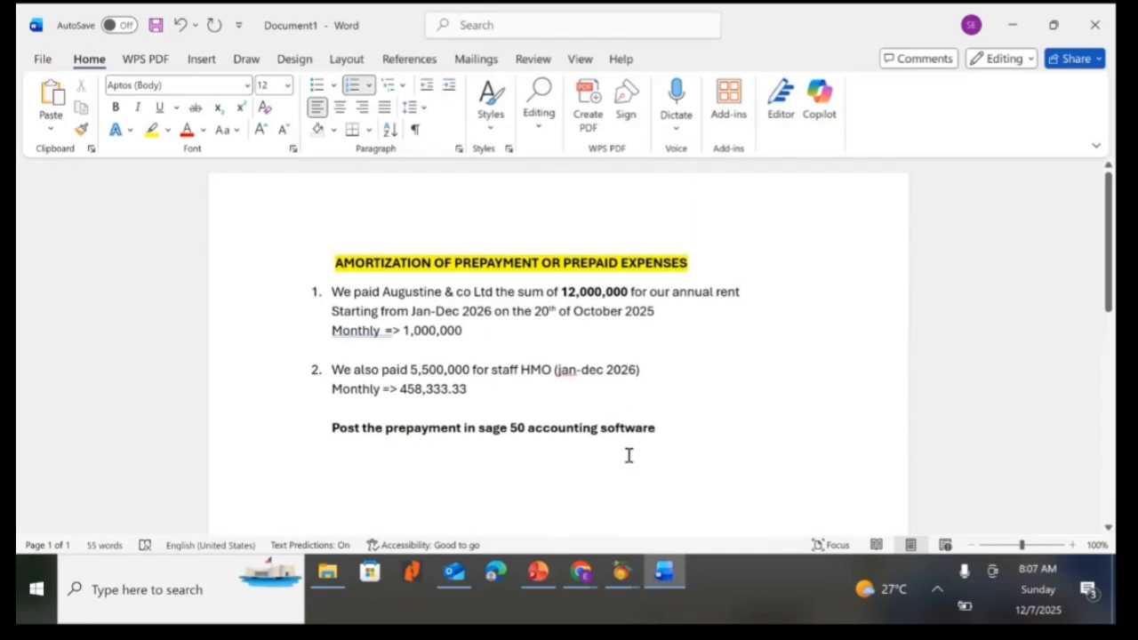
left_click(621, 573)
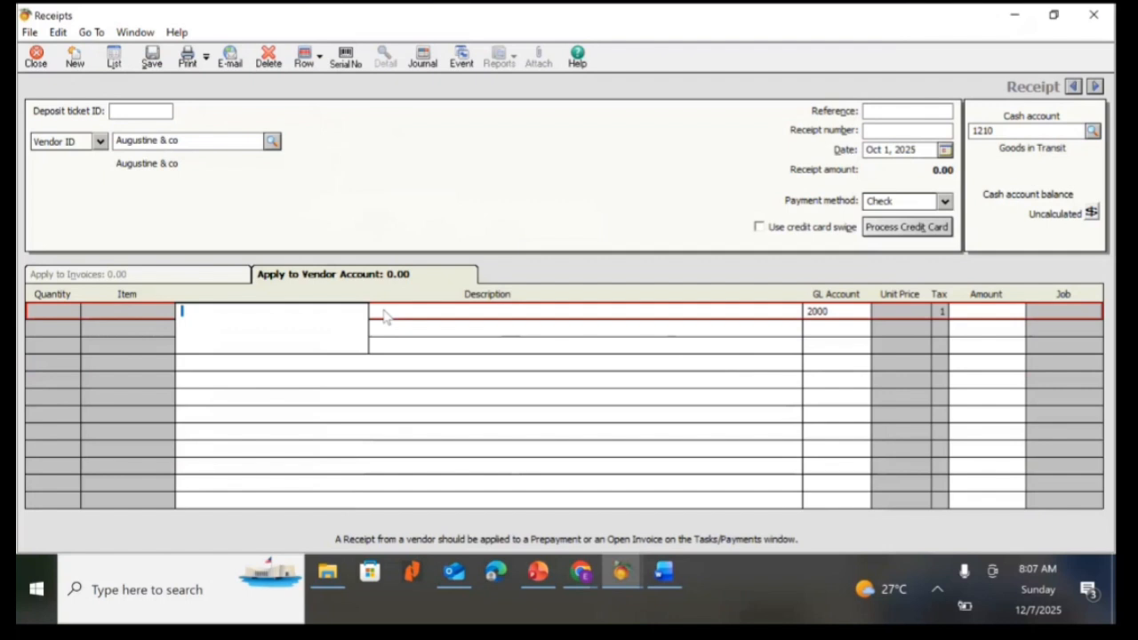
Enter the first line's description as rent expense - jan 2026.
type("ren")
type("r")
key("BackSpace")
key("BackSpace")
type("t expense - jan 202")
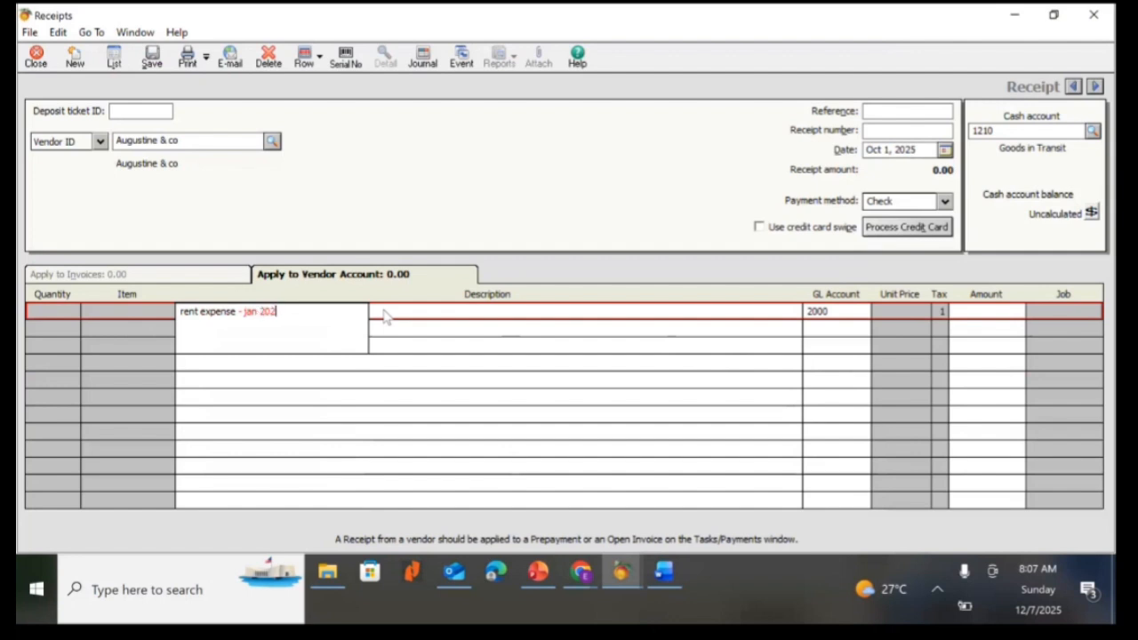
type("6")
key("Tab")
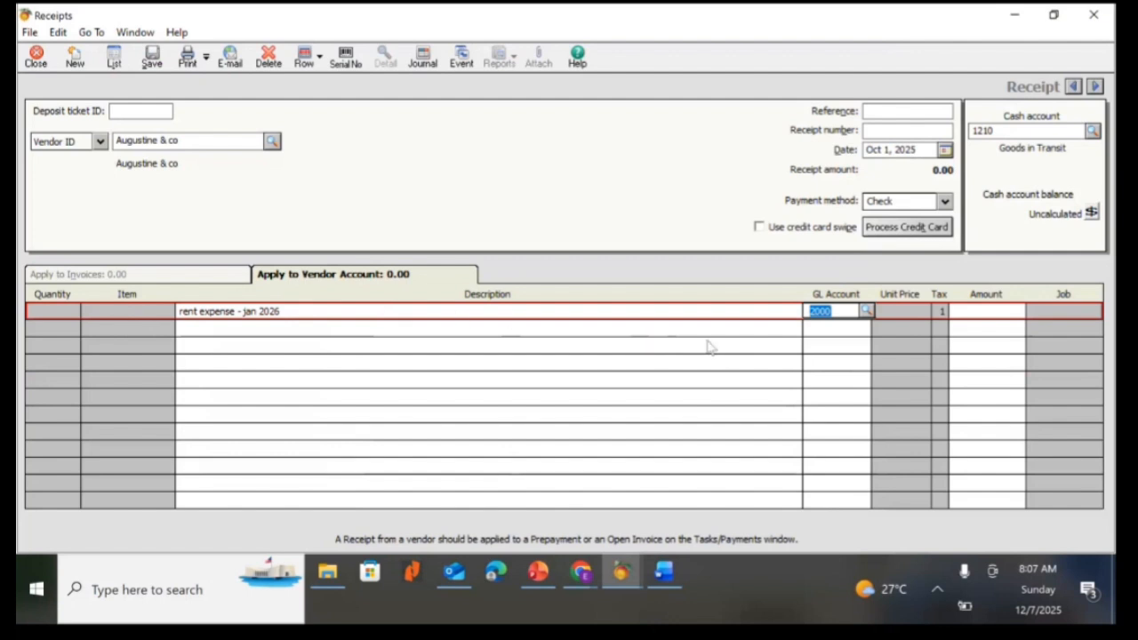
Set the line's GL account to 1400 Prepaid Expenses from the account list.
left_click(866, 311)
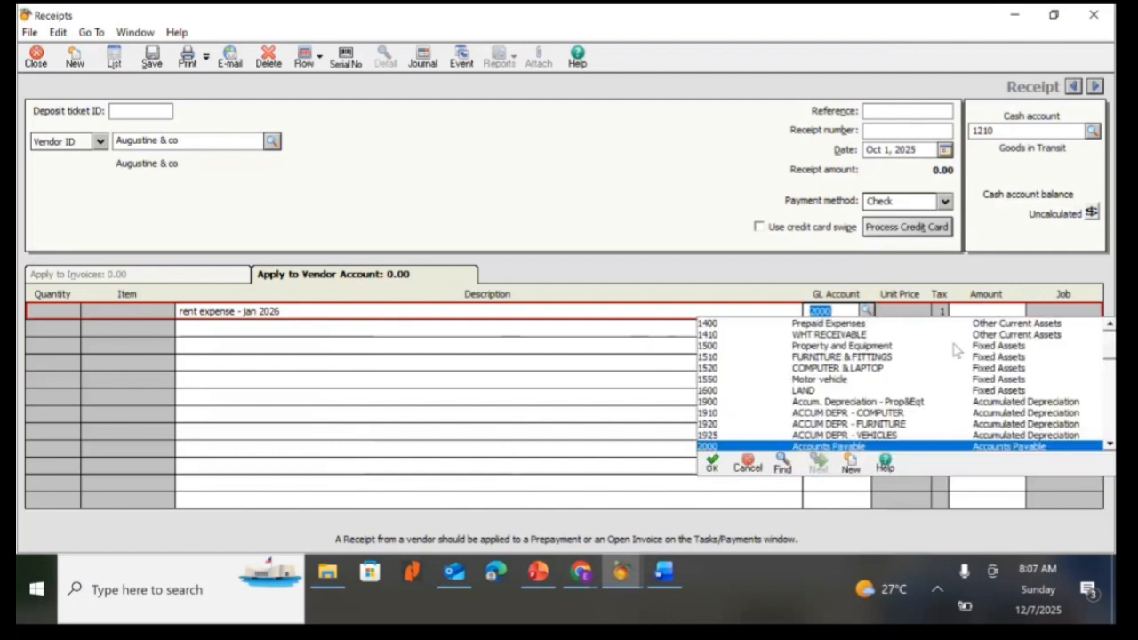
left_click(1110, 325)
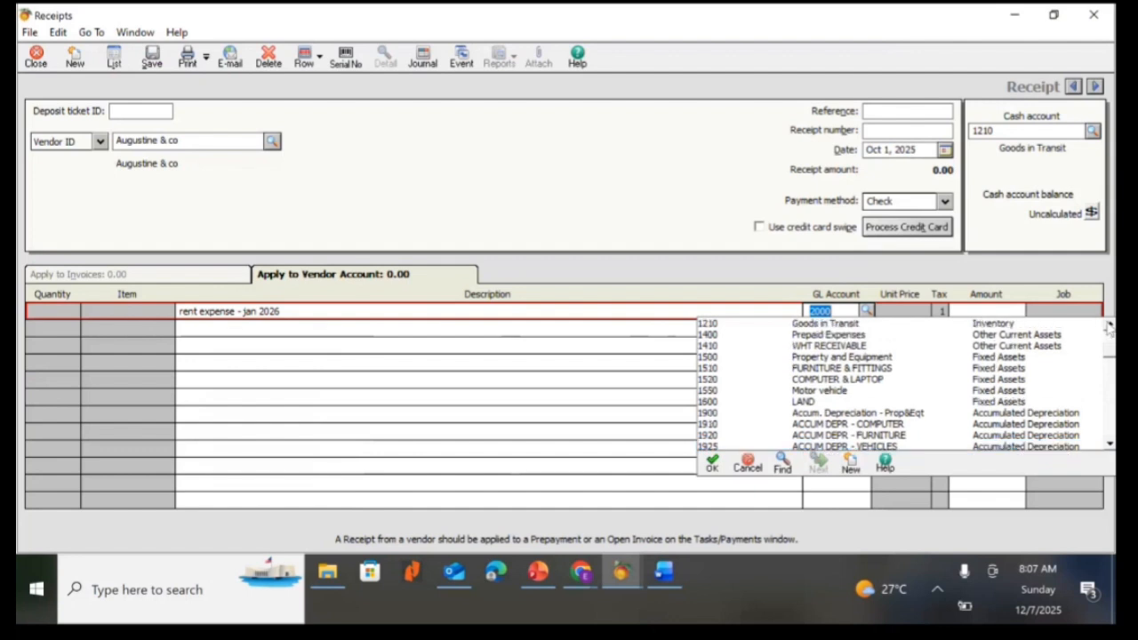
double_click(823, 336)
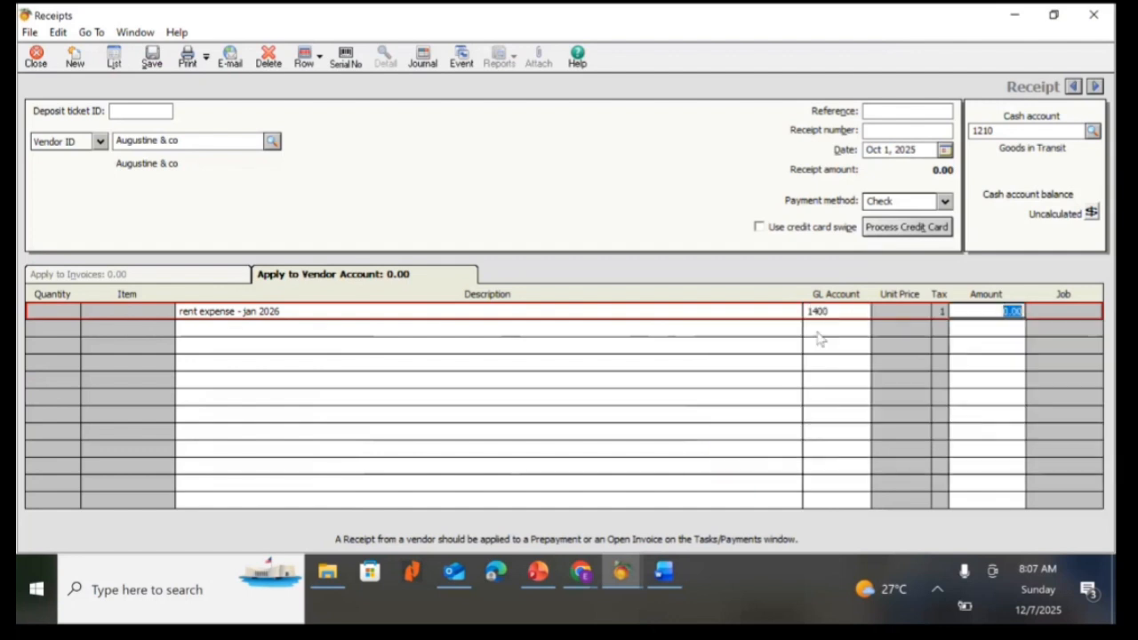
left_click(861, 318)
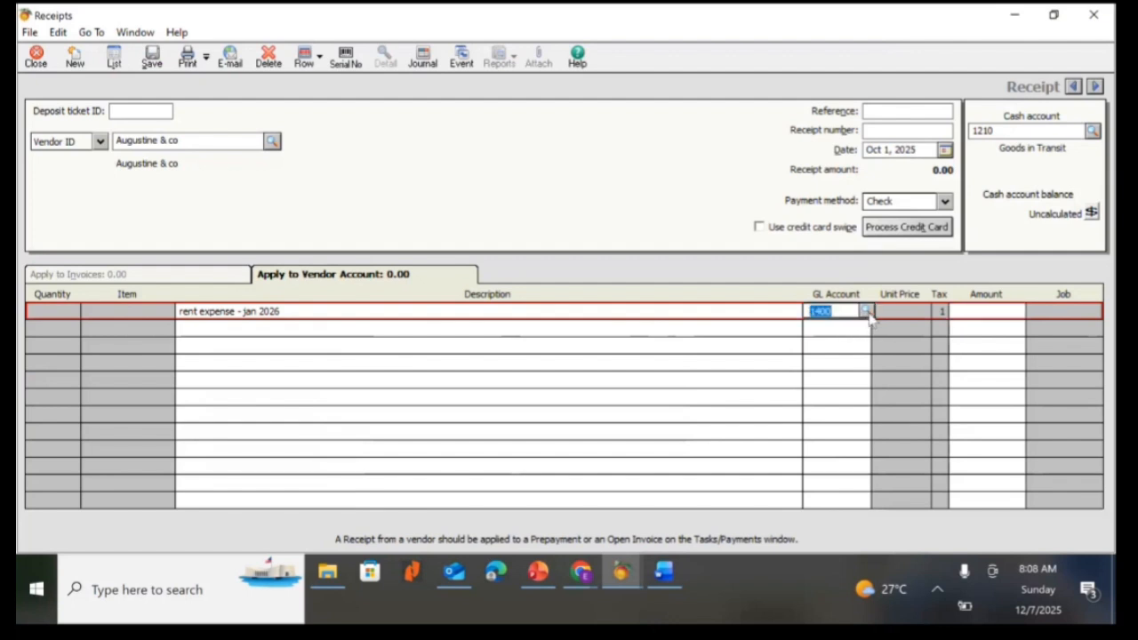
left_click(866, 312)
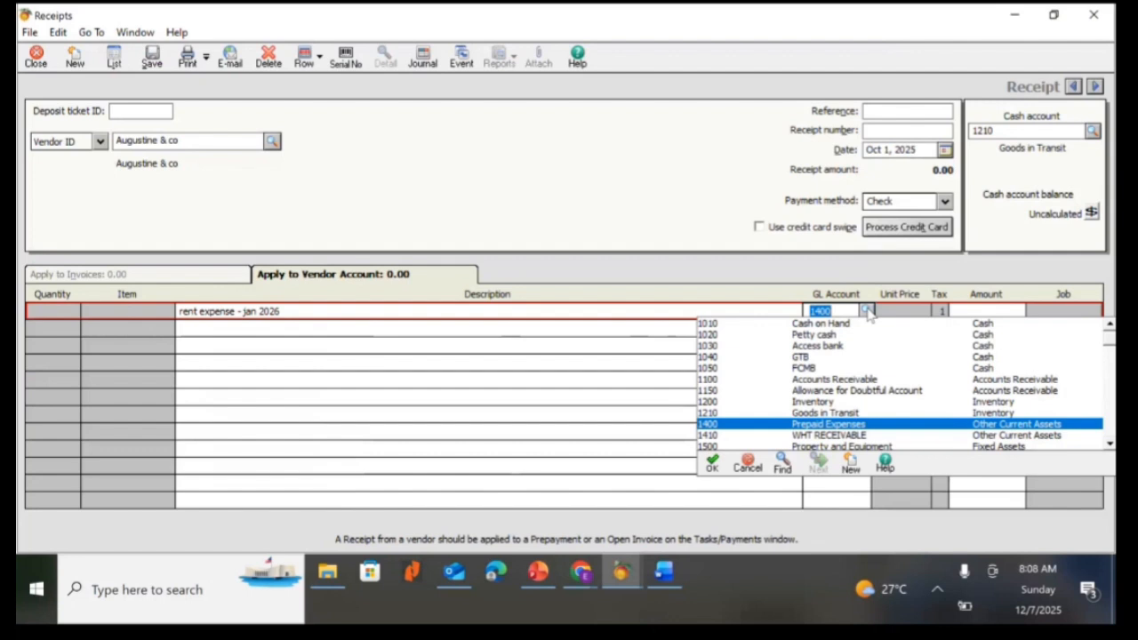
double_click(844, 426)
left_click(865, 313)
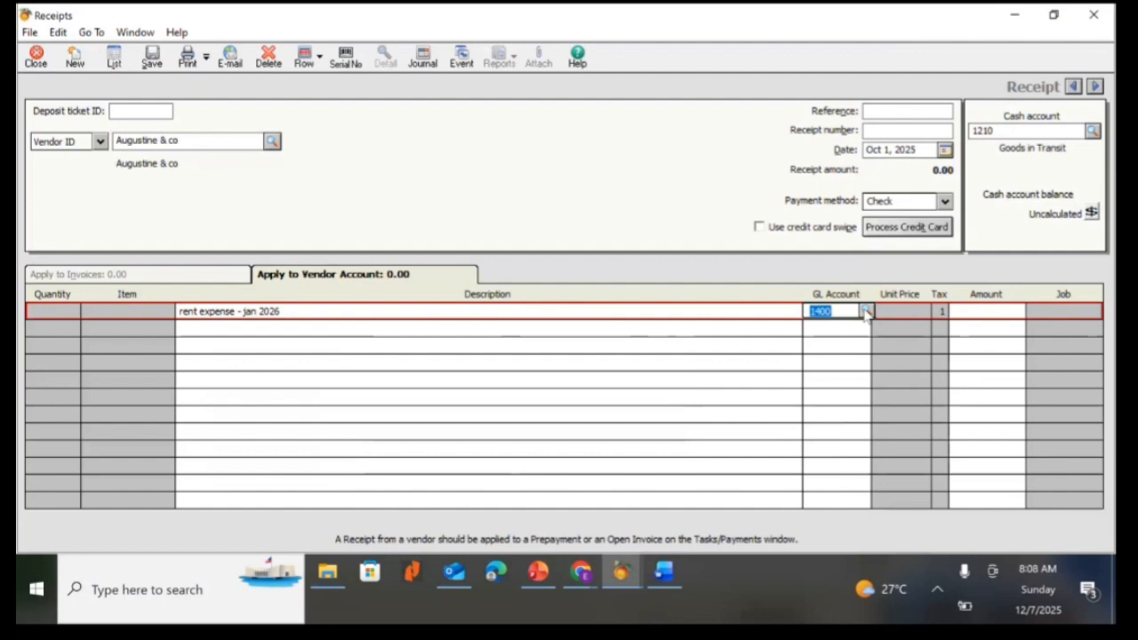
left_click(867, 313)
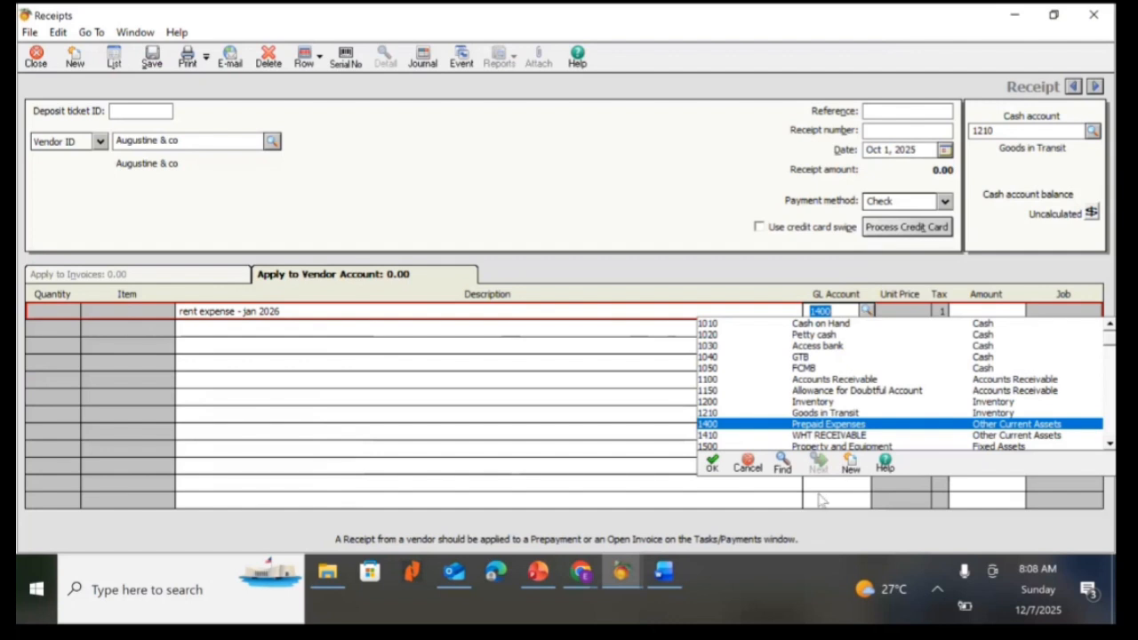
double_click(819, 426)
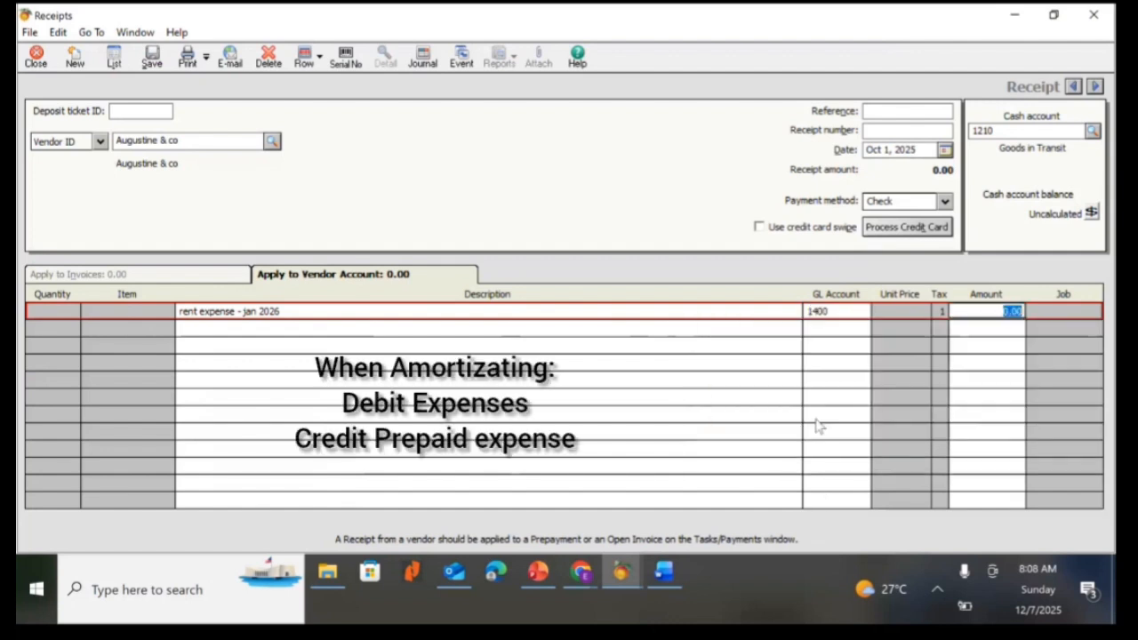
Set the receipt's cash account to 6300 Rent or Lease Expense from the account list.
left_click(1092, 131)
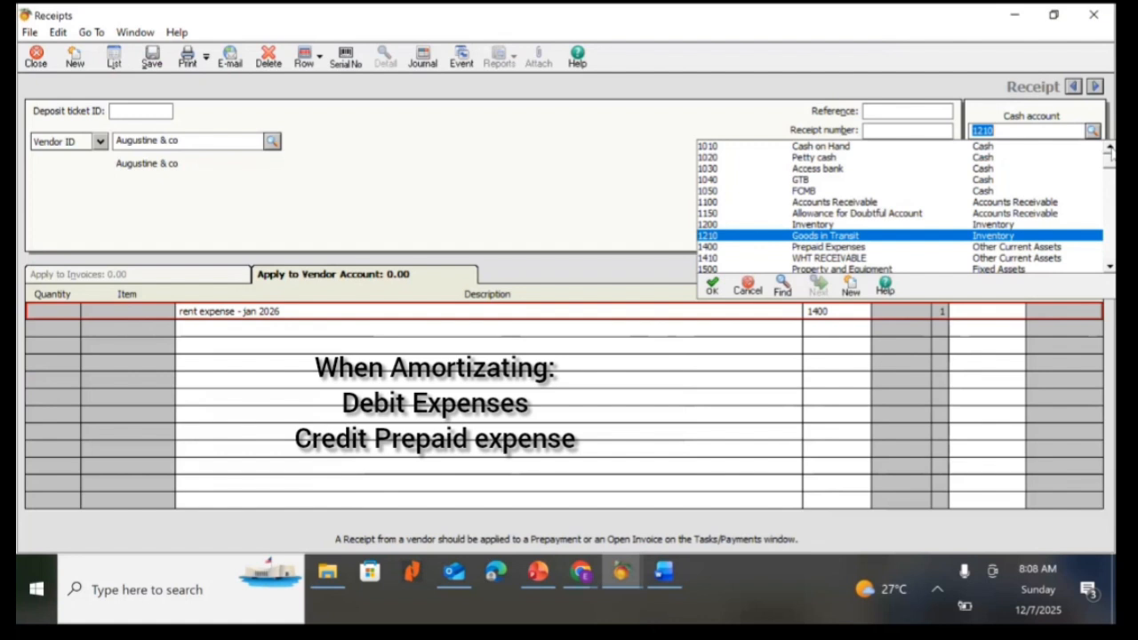
left_click(1109, 267)
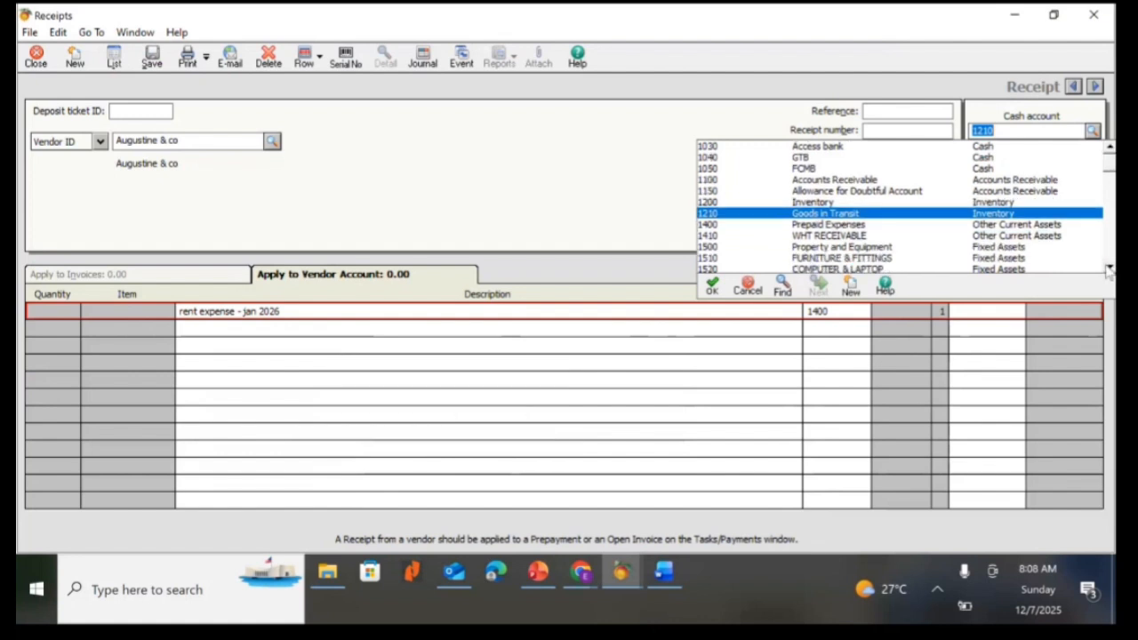
left_click(1108, 267)
left_click(1109, 268)
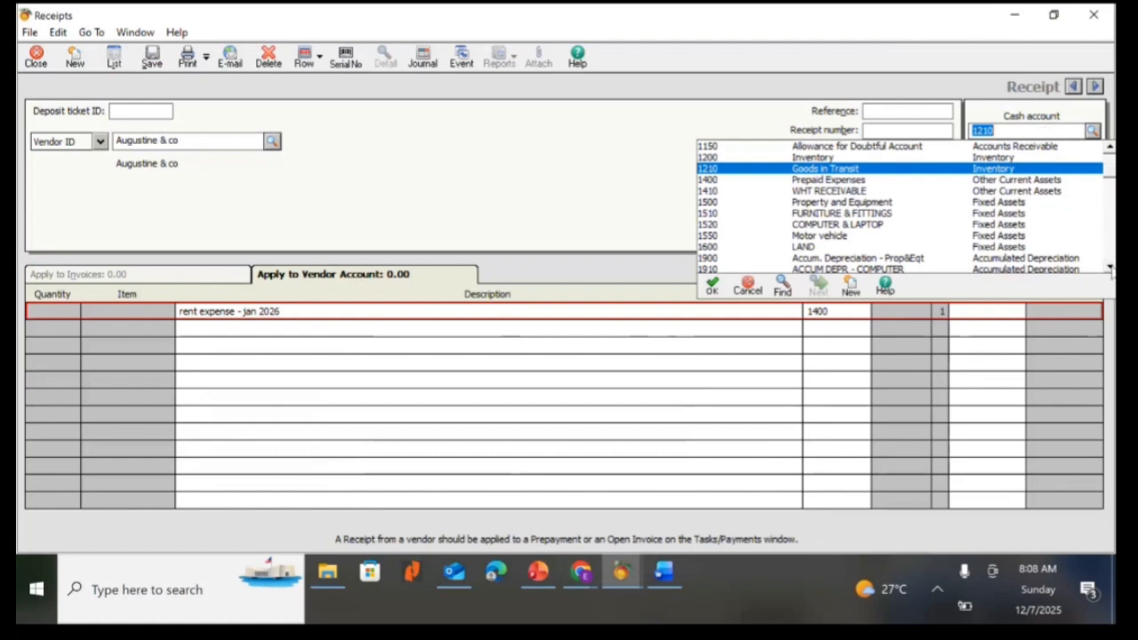
left_click(1109, 268)
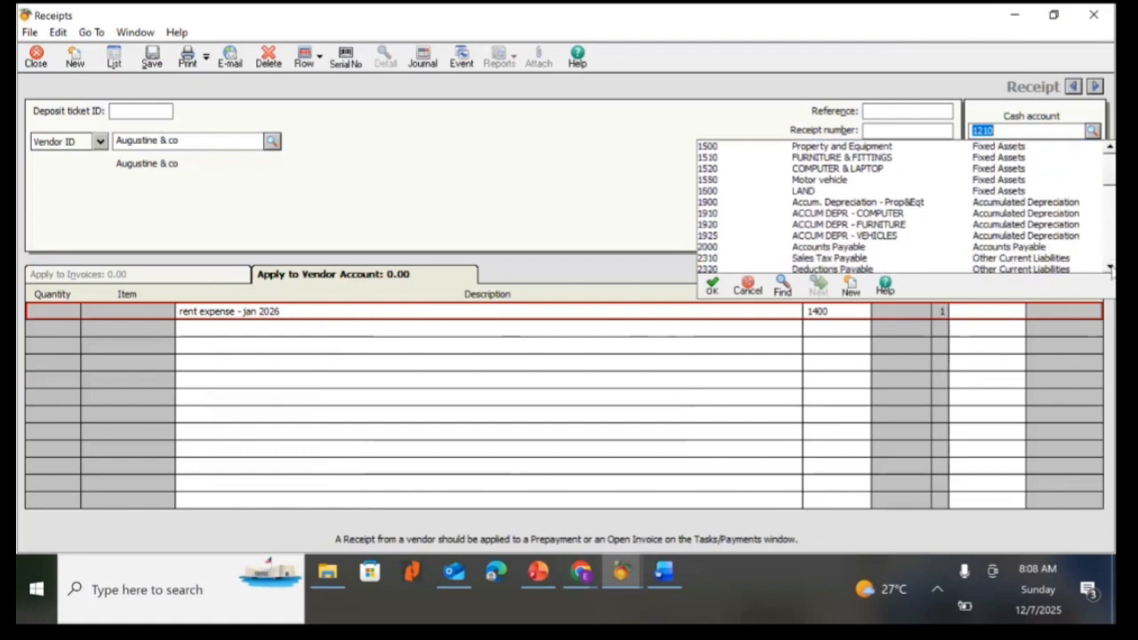
left_click(1110, 267)
left_click(1110, 267)
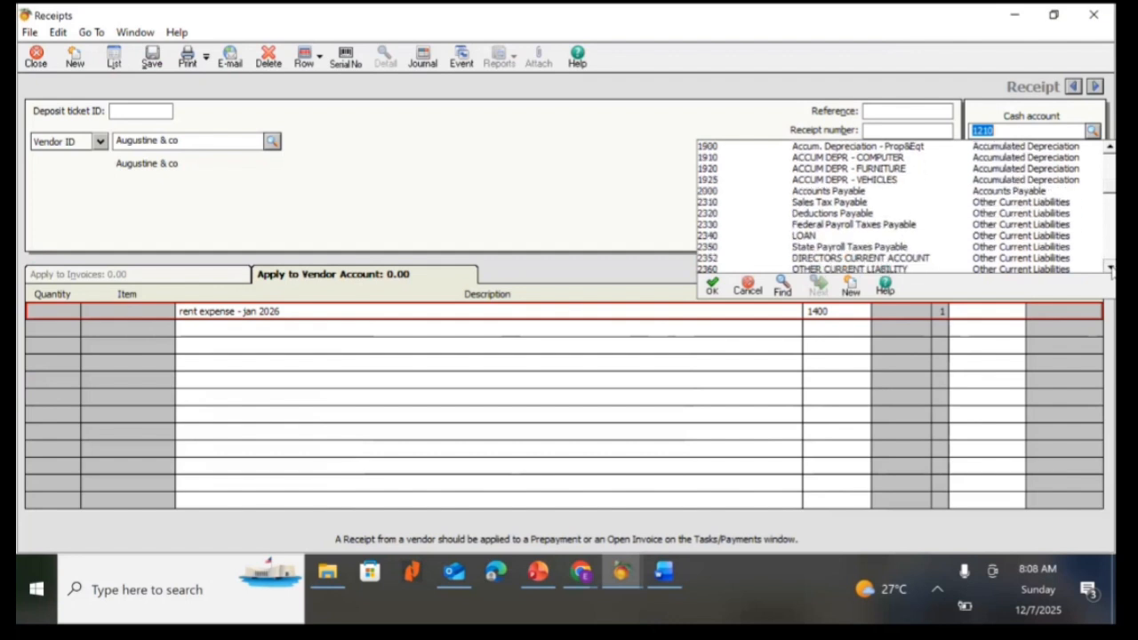
left_click(1110, 268)
left_click(1109, 267)
left_click(1110, 268)
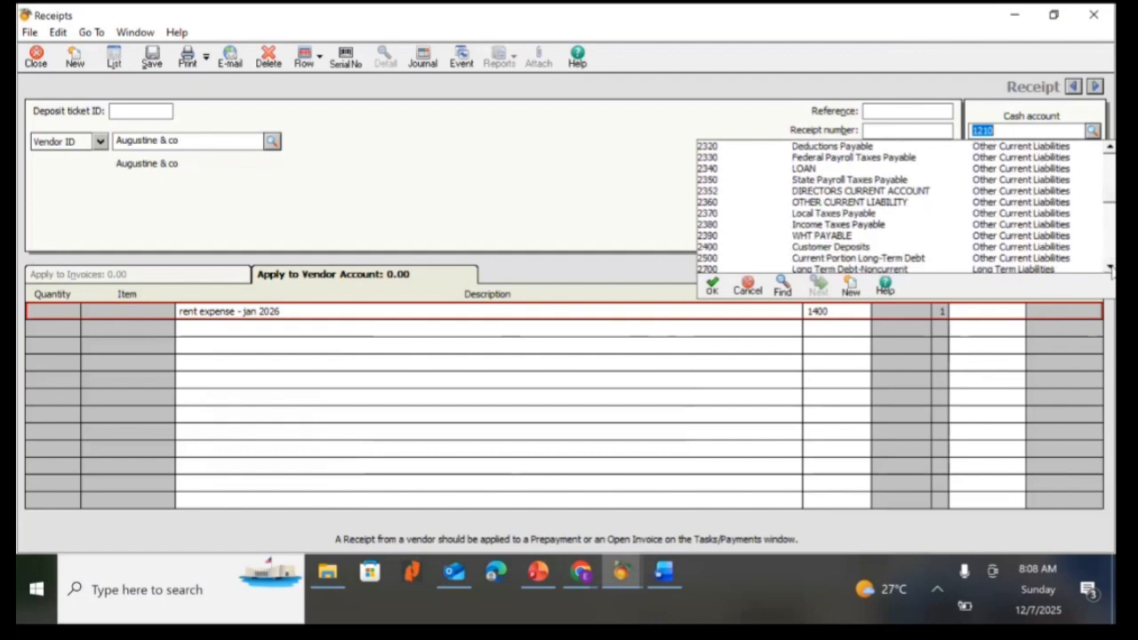
left_click(1110, 268)
left_click(1110, 268)
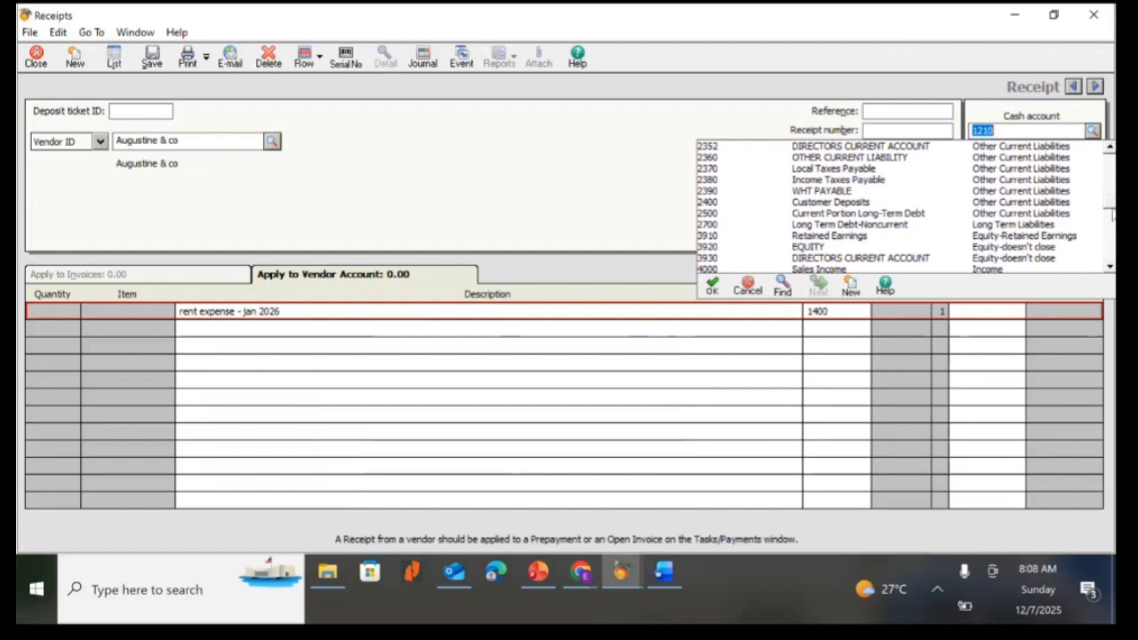
left_click_drag(1110, 207, 1110, 230)
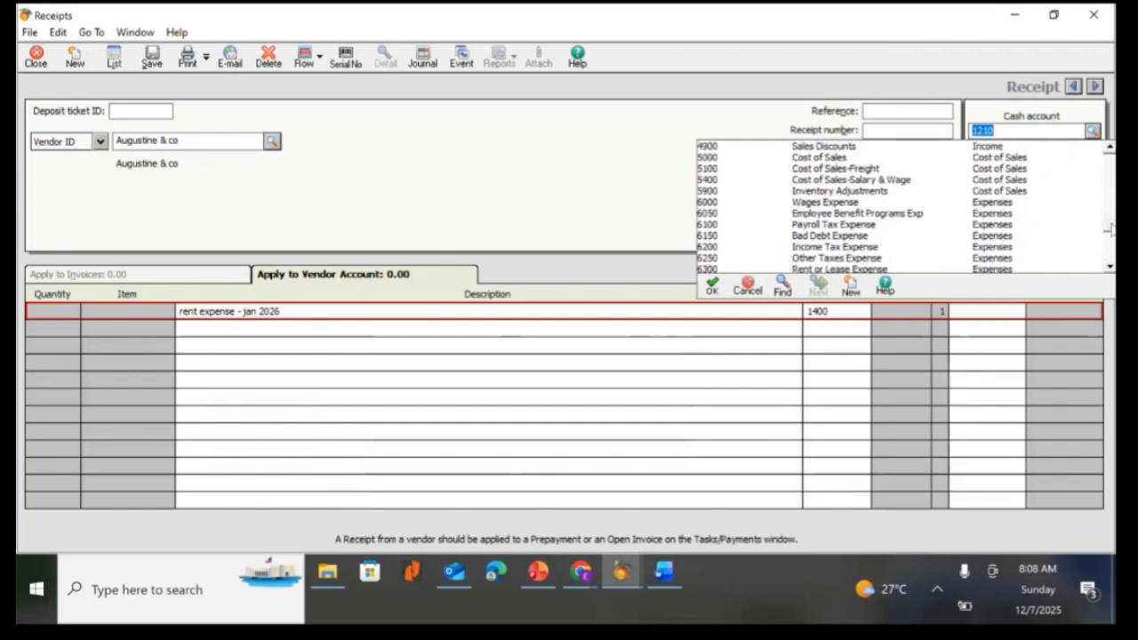
left_click_drag(1110, 230, 1110, 233)
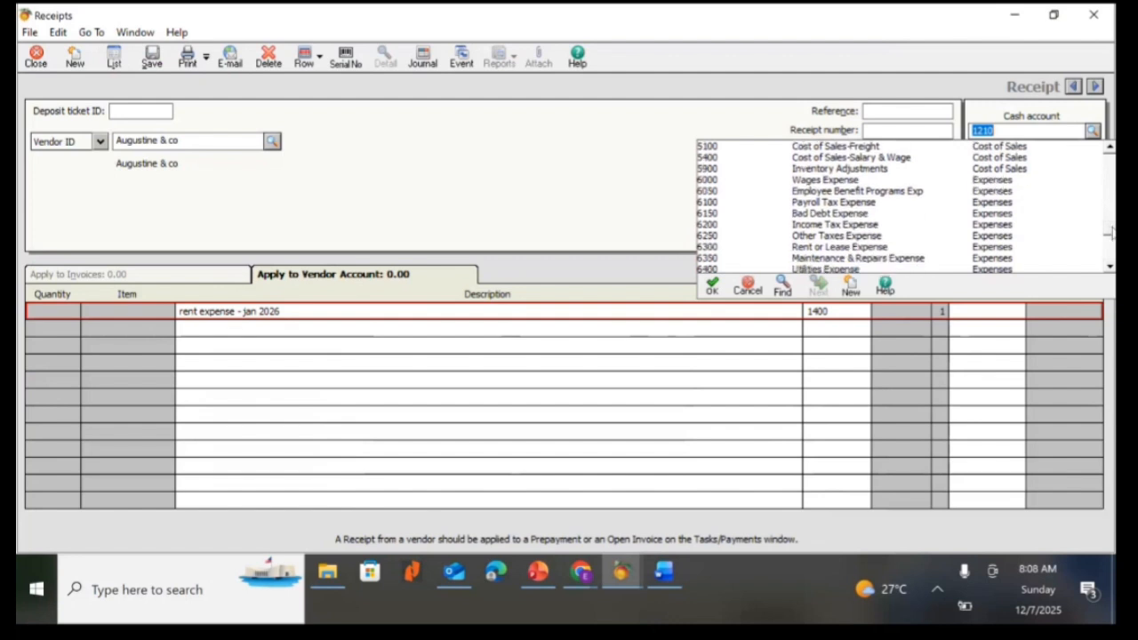
left_click(807, 248)
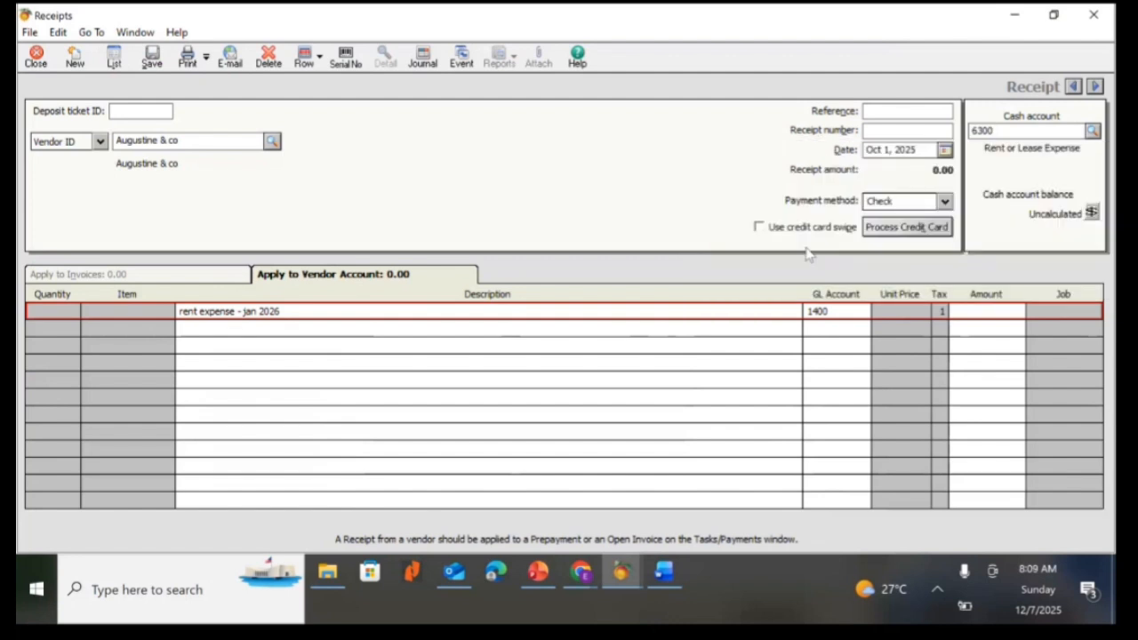
Enter reference 33334 and set the receipt date to Oct 30, 2025.
left_click(892, 113)
type("33334")
left_click(945, 150)
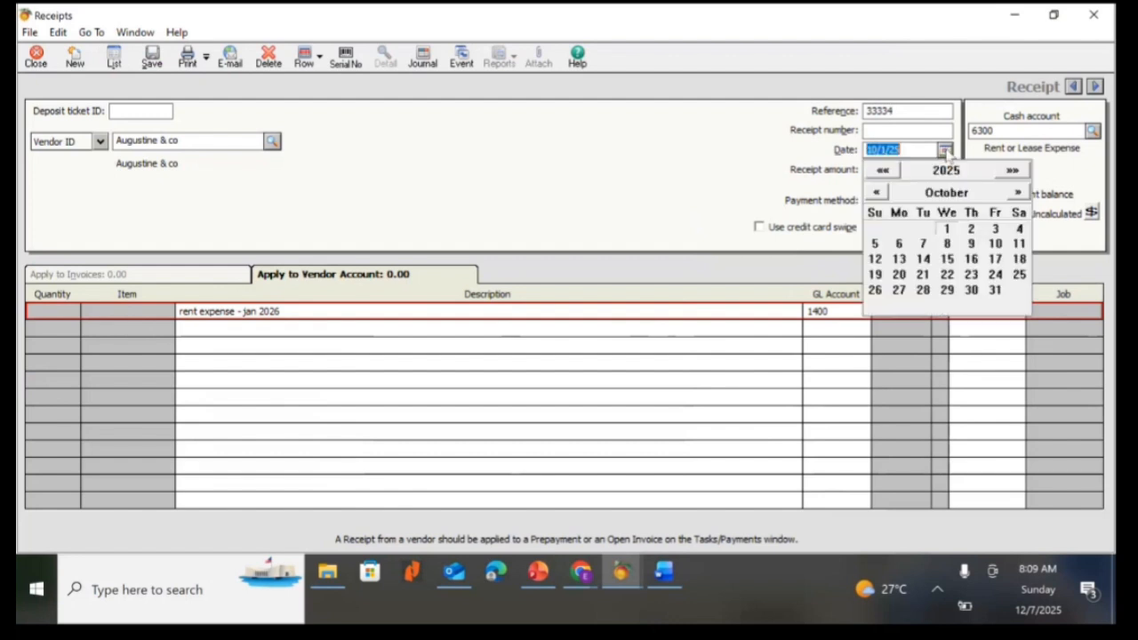
left_click(971, 290)
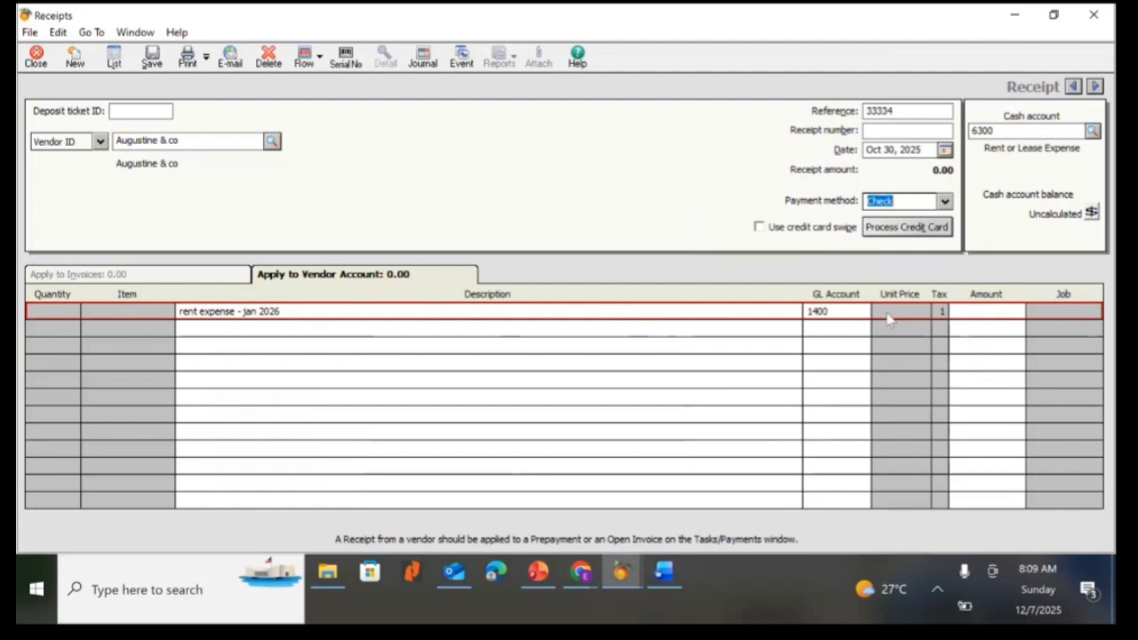
Reselect 1400 Prepaid Expenses as the line's GL account and enter an amount of 1,000,000.00.
left_click(974, 313)
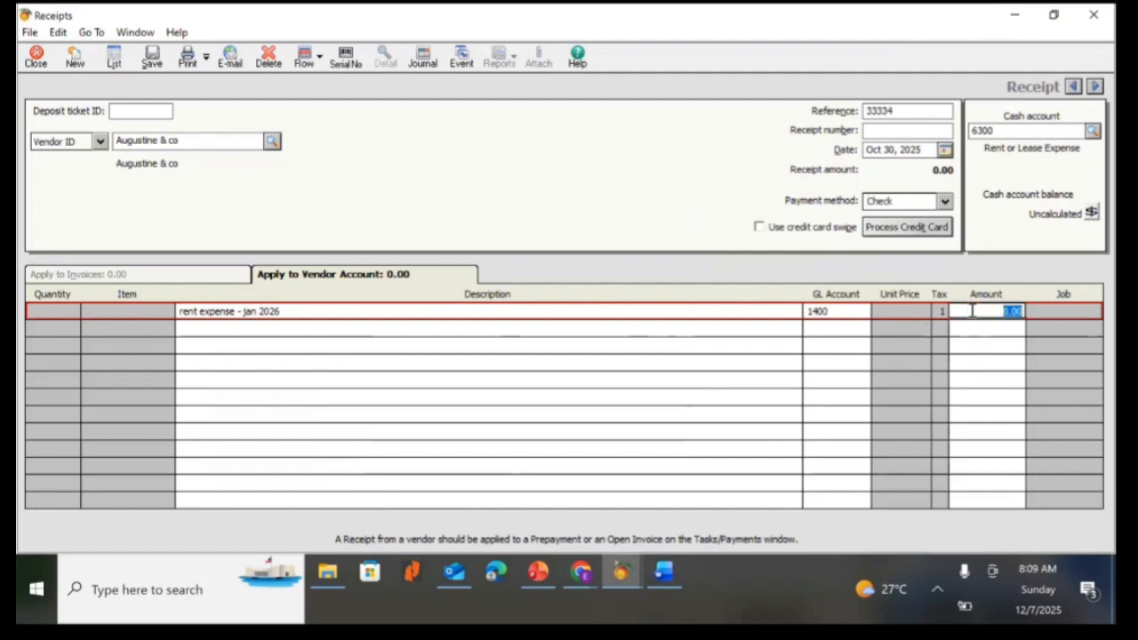
left_click(861, 319)
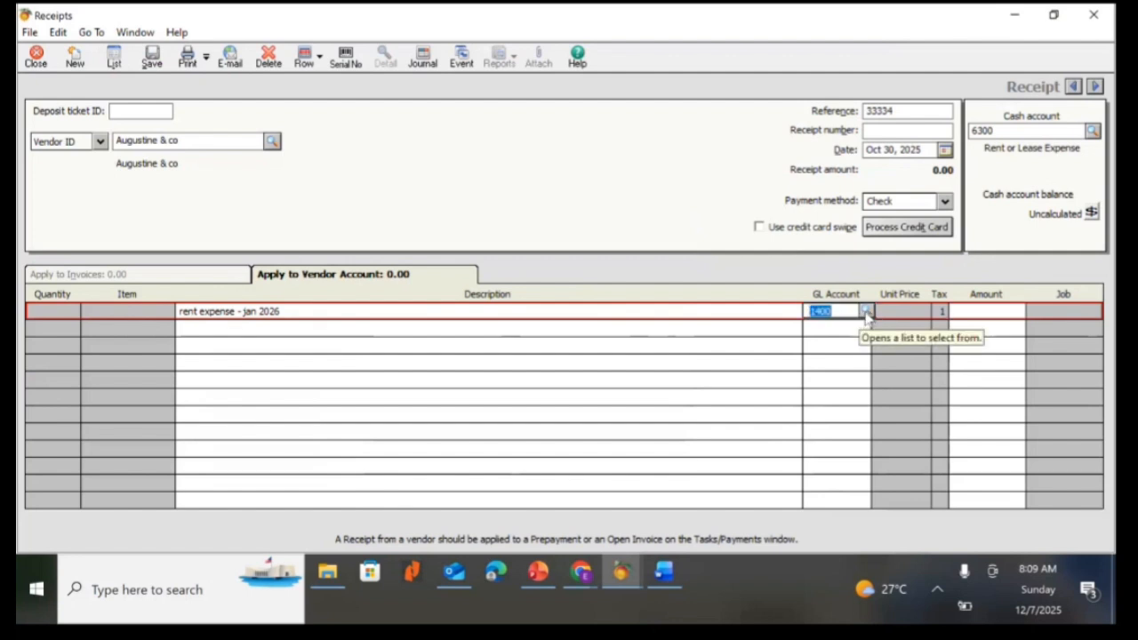
left_click(867, 313)
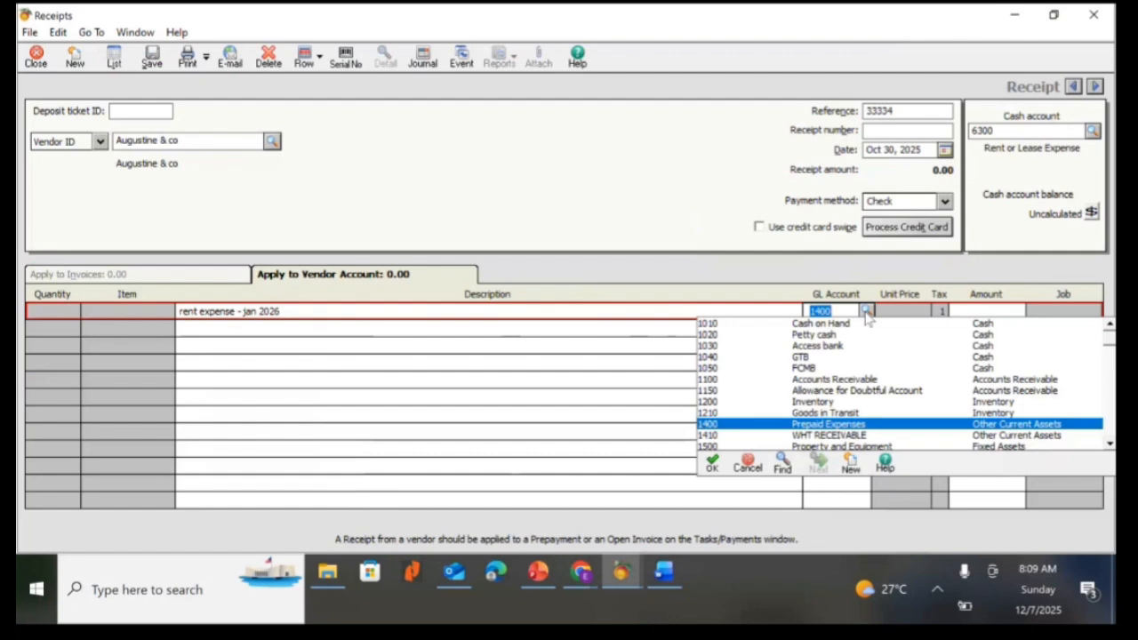
left_click(849, 425)
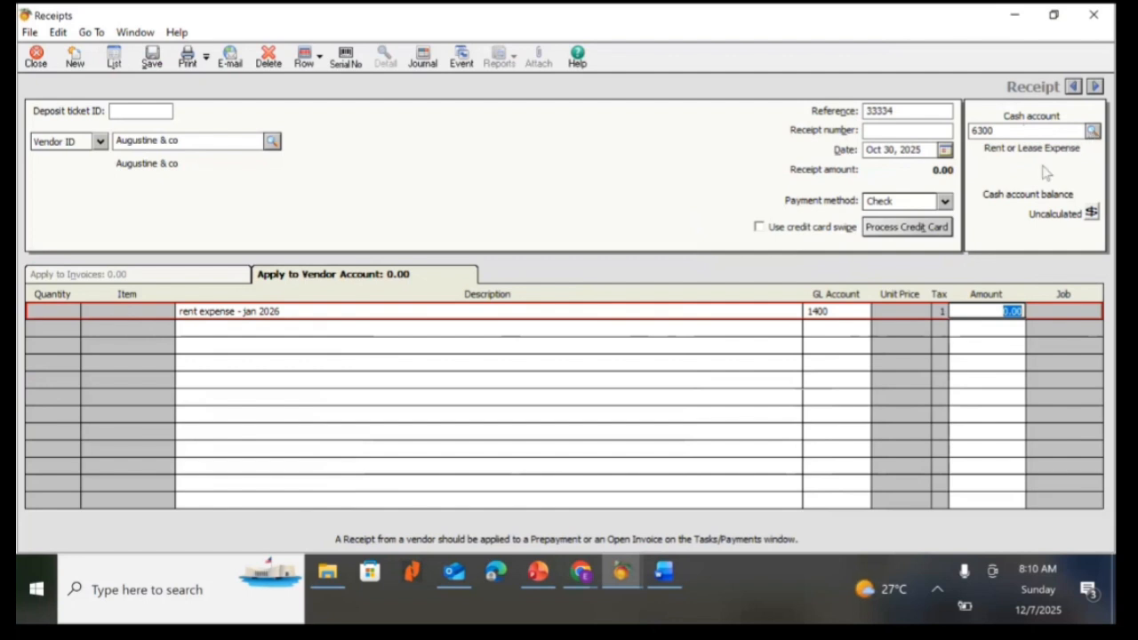
type("1,000,00")
type("0")
key("Tab")
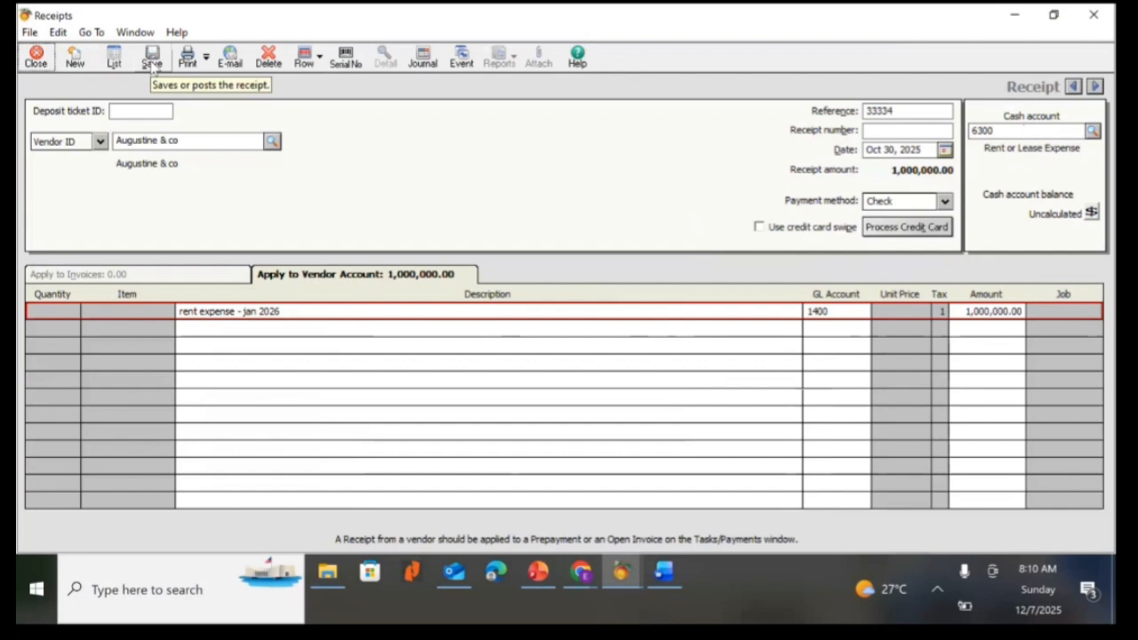
Save the receipt, accepting the warning about the cash account type.
left_click(152, 59)
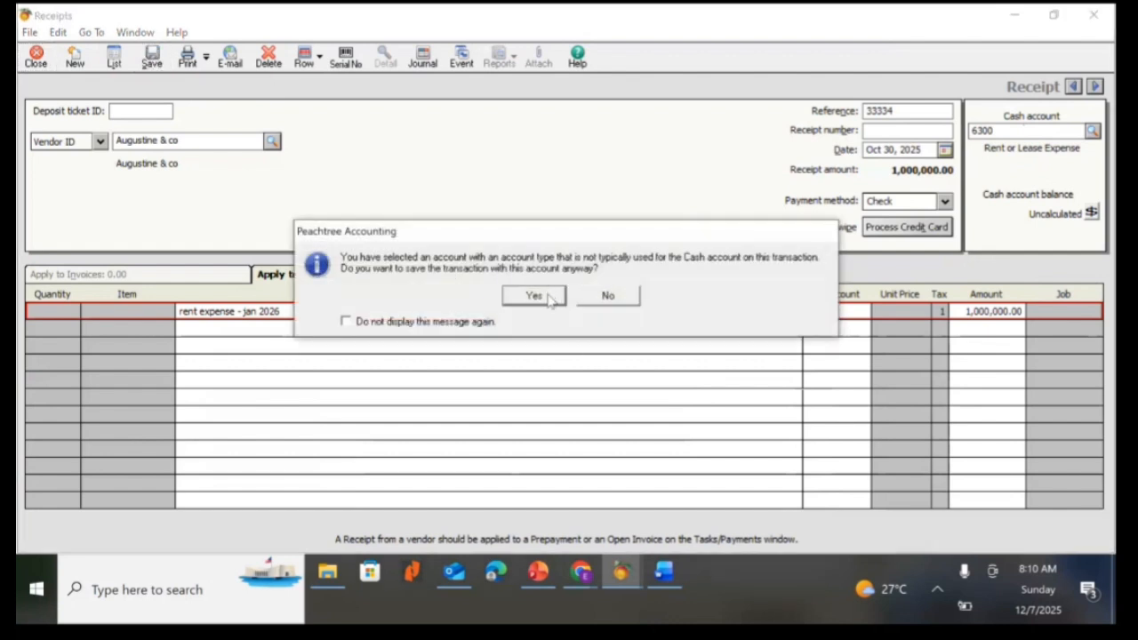
left_click(534, 296)
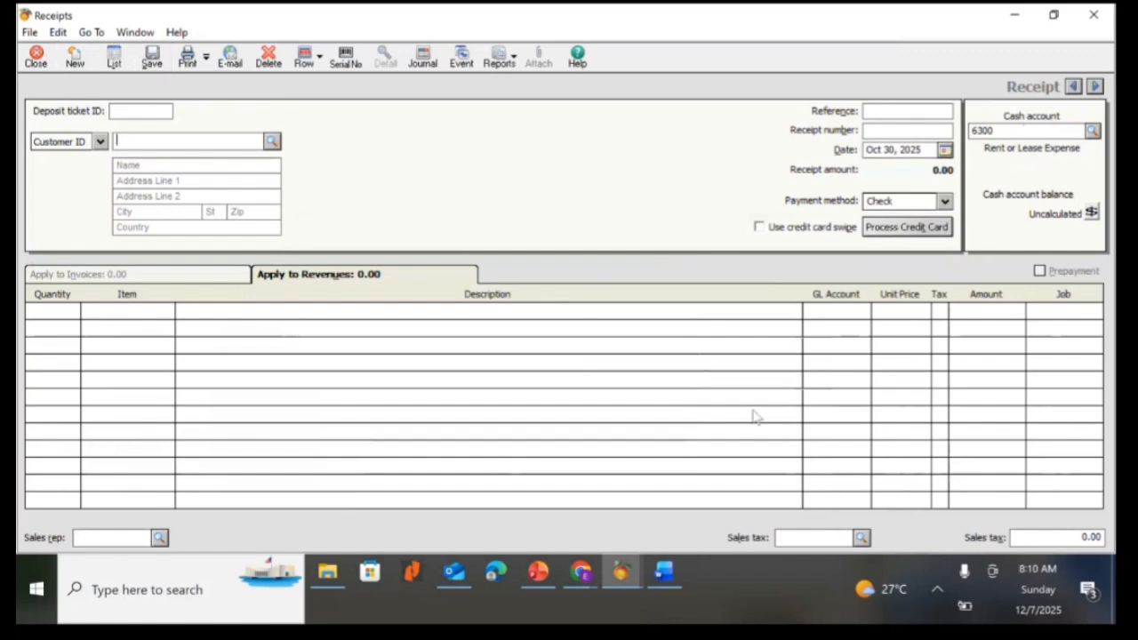
Review the staff HMO prepayment in the Word document and return to the receipt window.
left_click(938, 589)
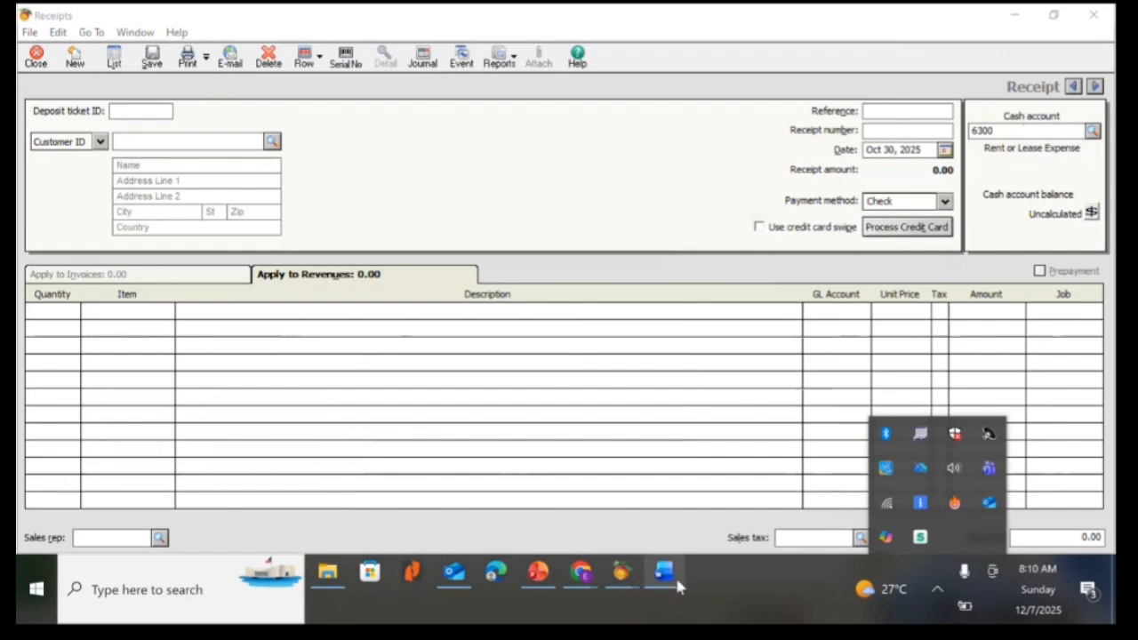
mouse_move(658, 567)
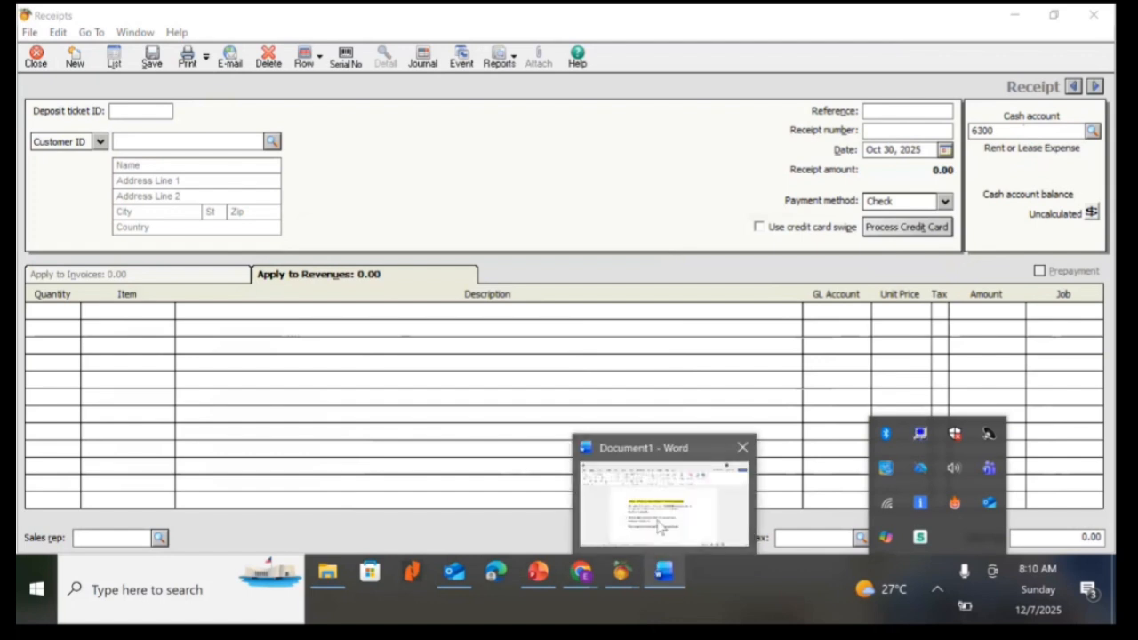
left_click(660, 527)
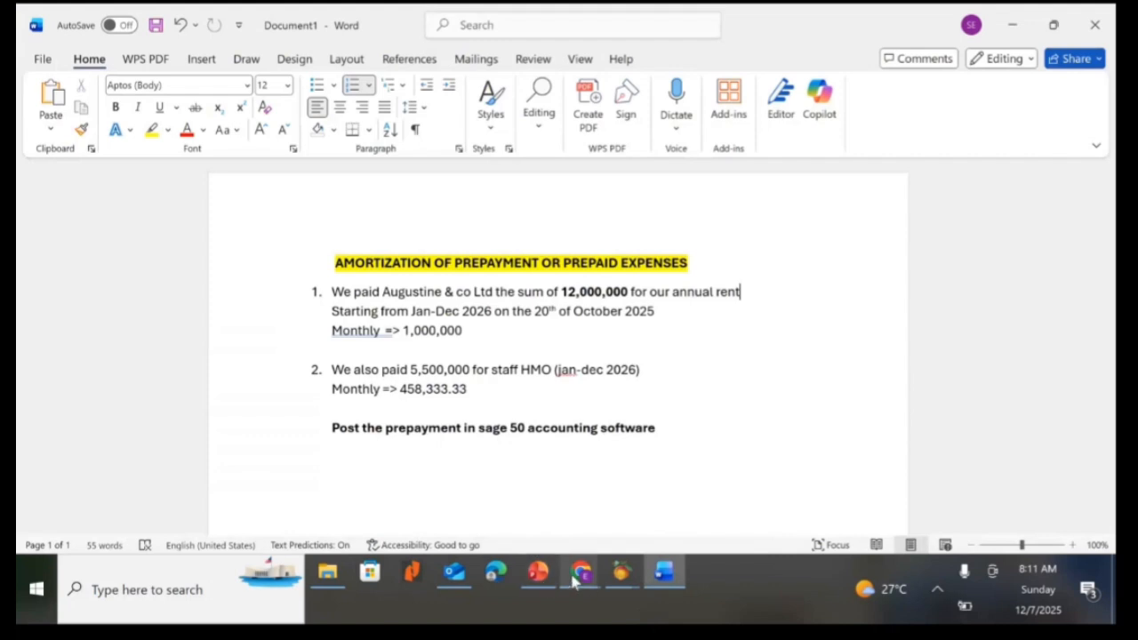
mouse_move(575, 578)
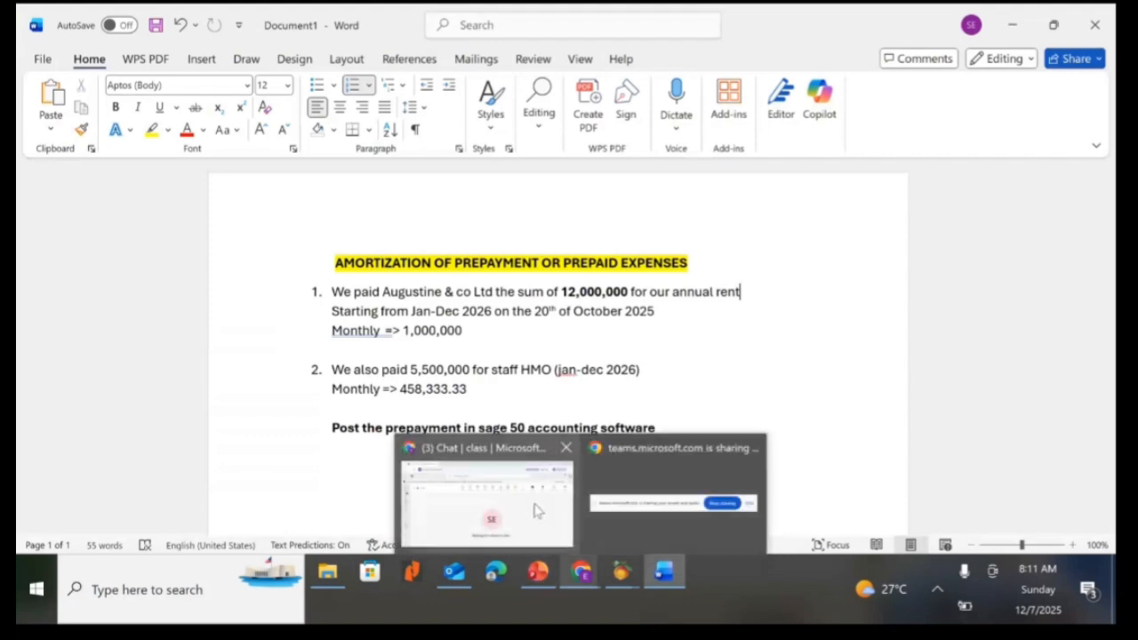
mouse_move(537, 510)
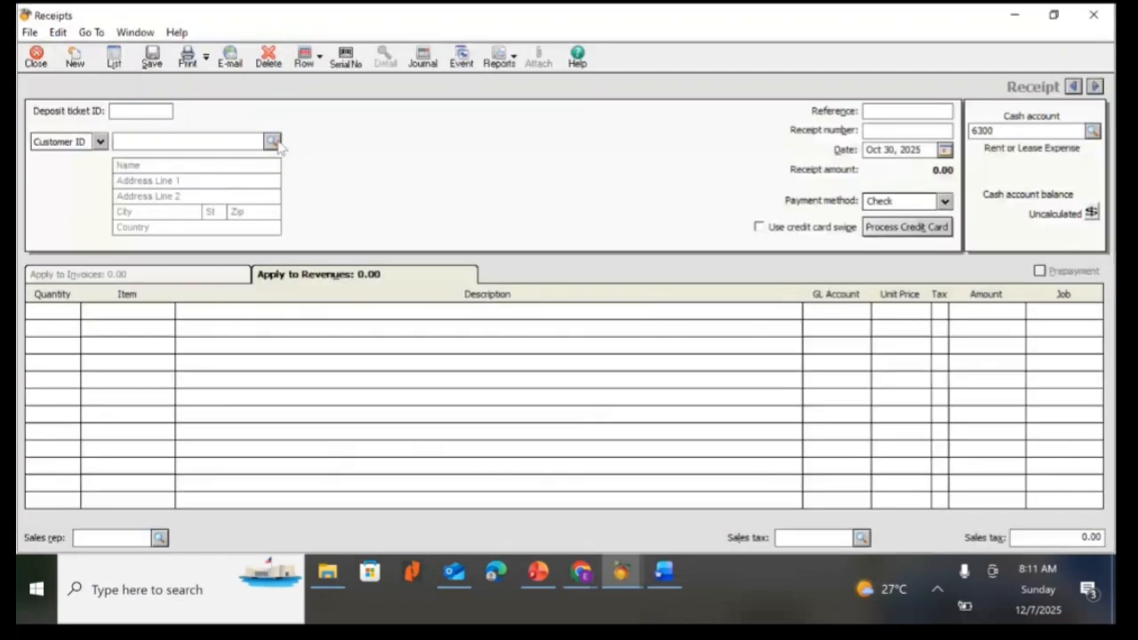
Switch the new receipt to vendor mode and select FBN HMO as the vendor.
left_click(272, 142)
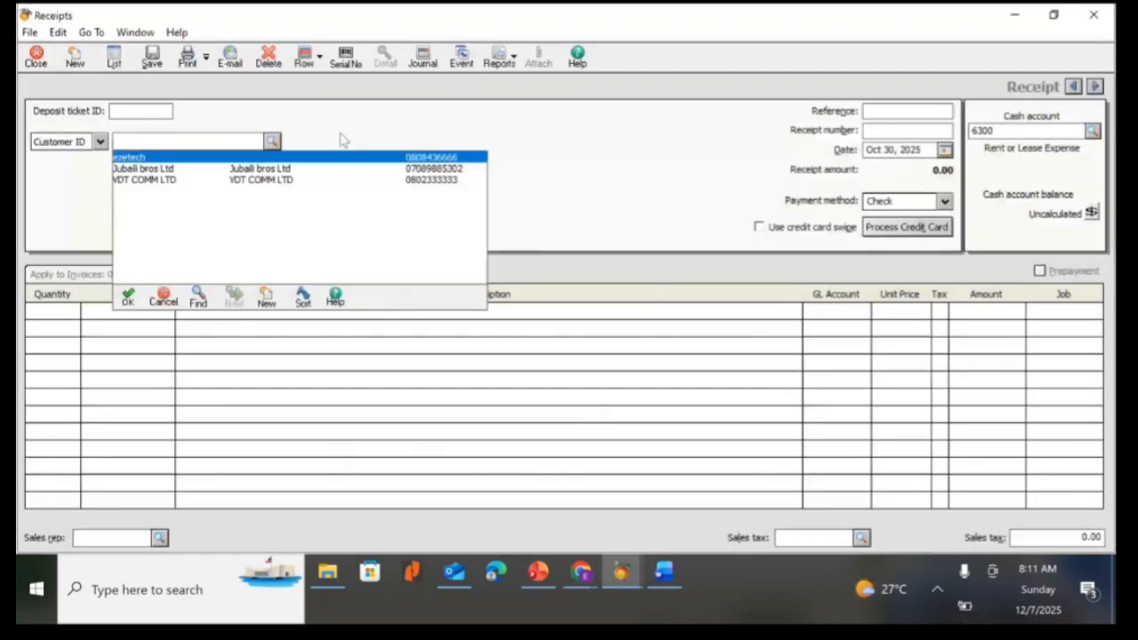
left_click(100, 142)
left_click(100, 142)
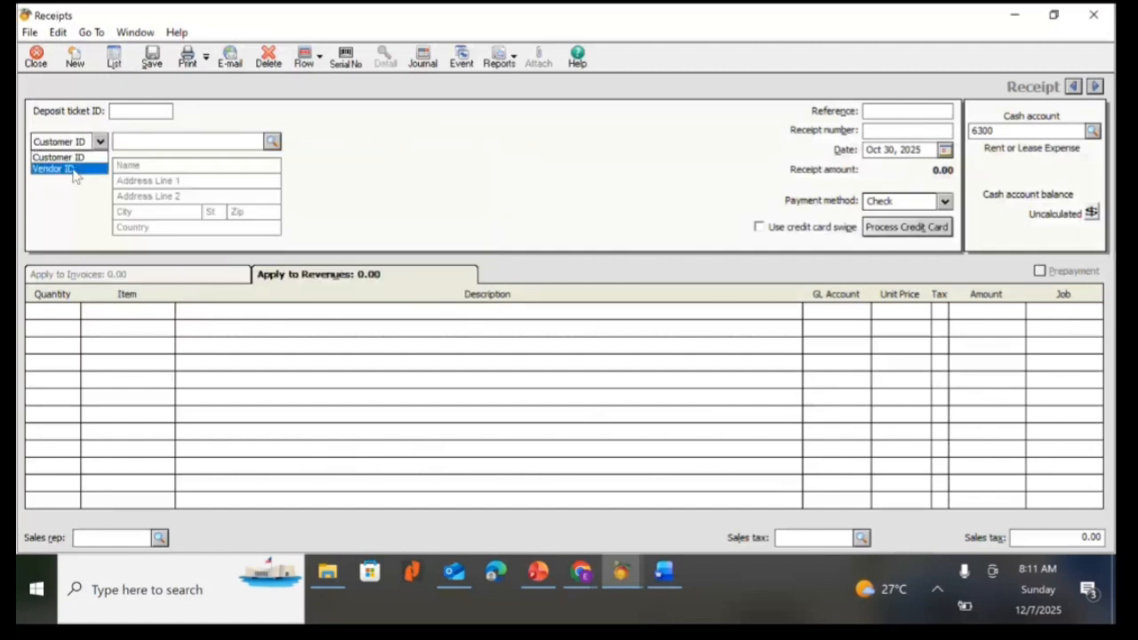
left_click(54, 169)
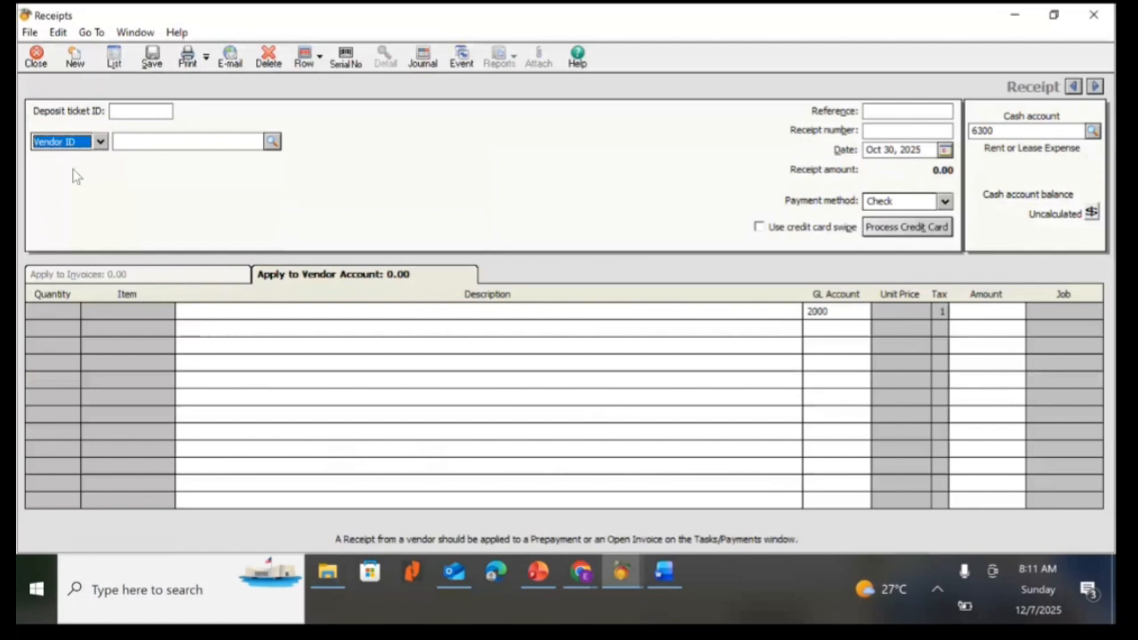
key("Tab")
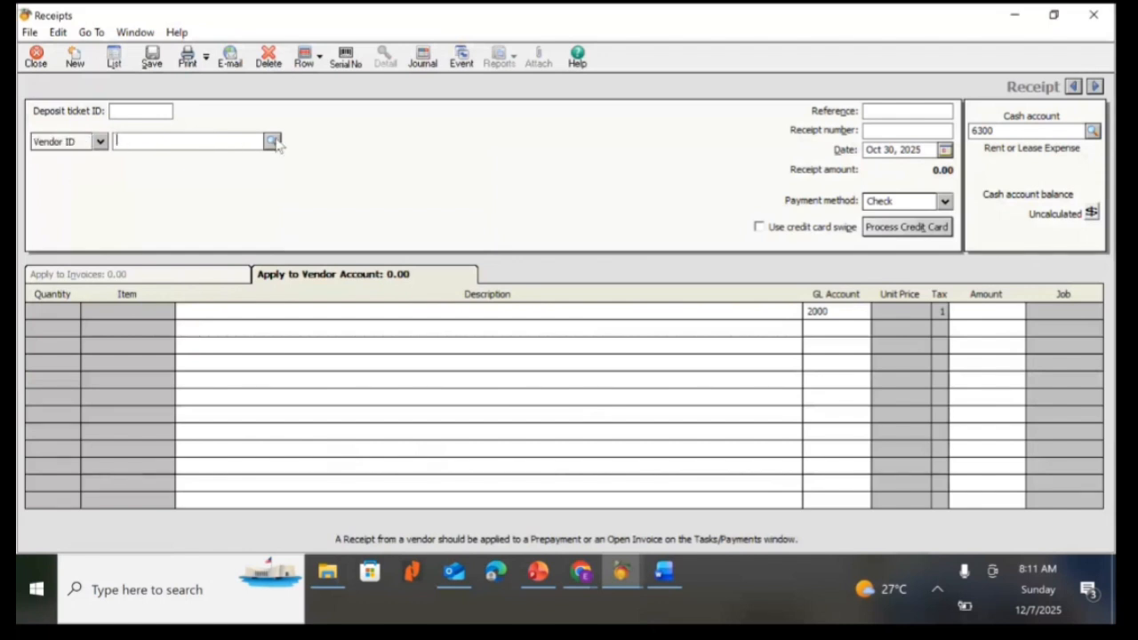
left_click(272, 142)
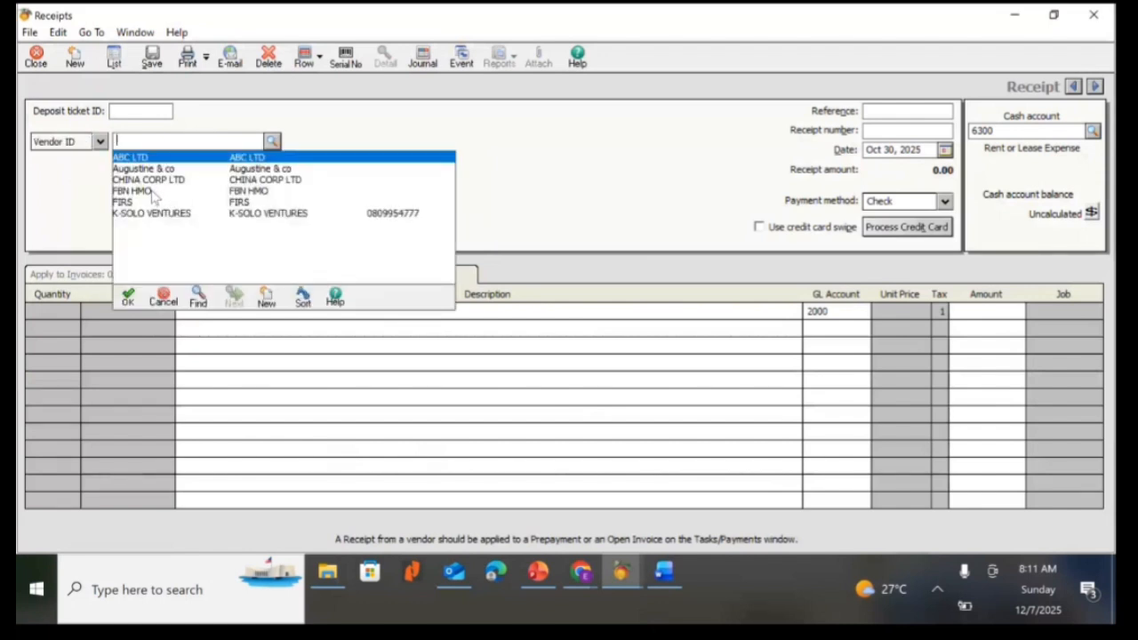
double_click(133, 191)
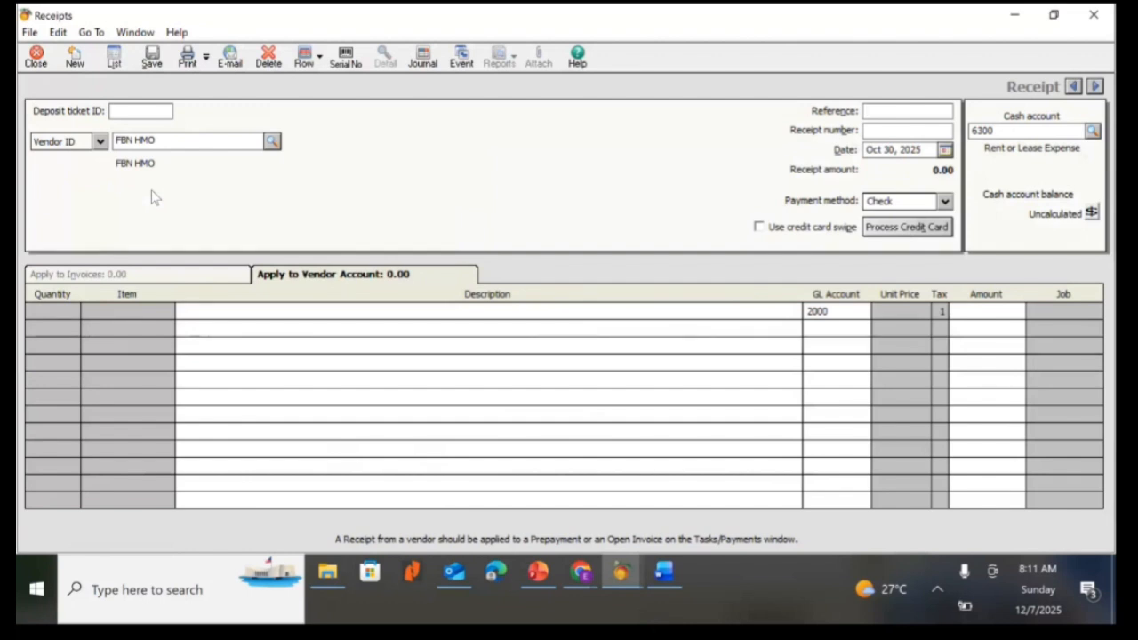
Enter the first line's description as HMO FOR JAN 2026.
left_click(272, 310)
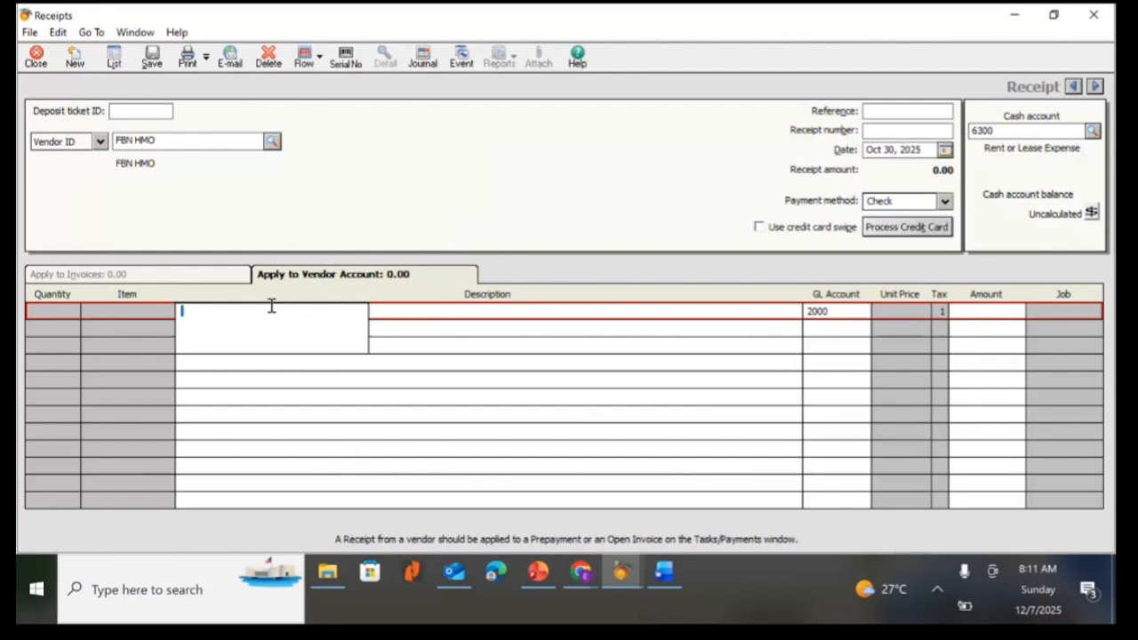
type("hmo")
key("BackSpace")
key("BackSpace")
key("BackSpace")
type("HMO FOR ")
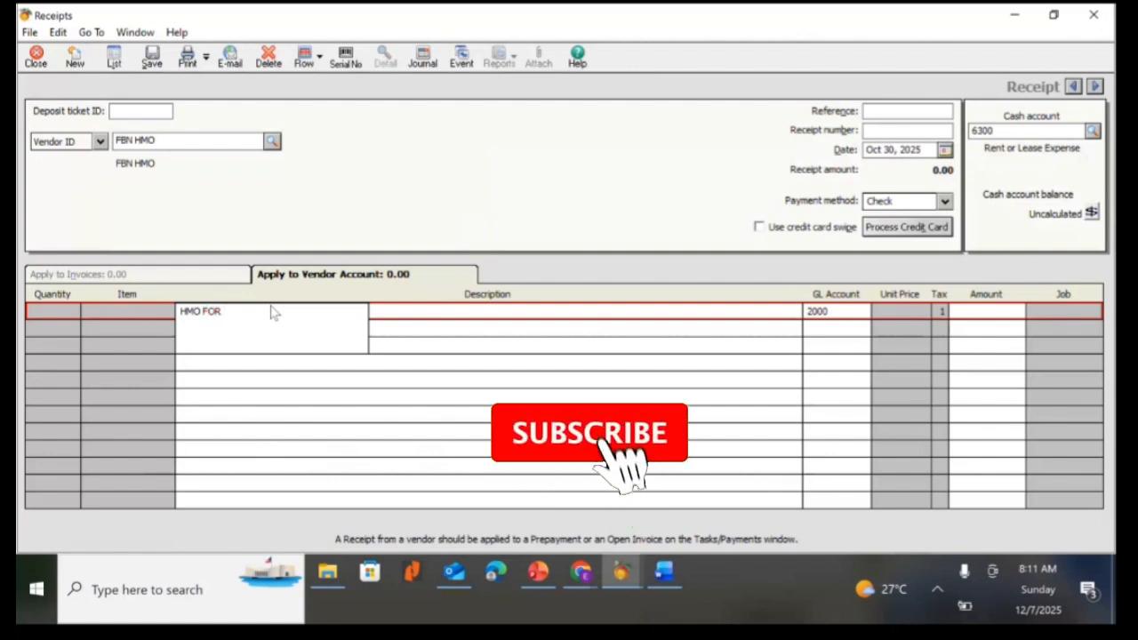
type("JAN ")
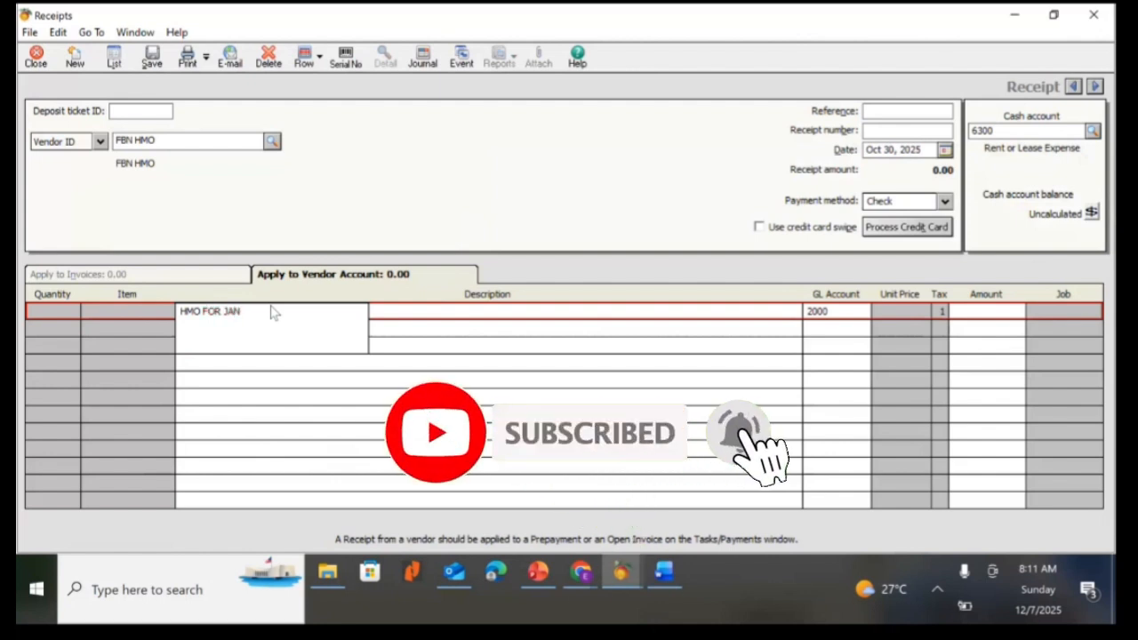
type("2026")
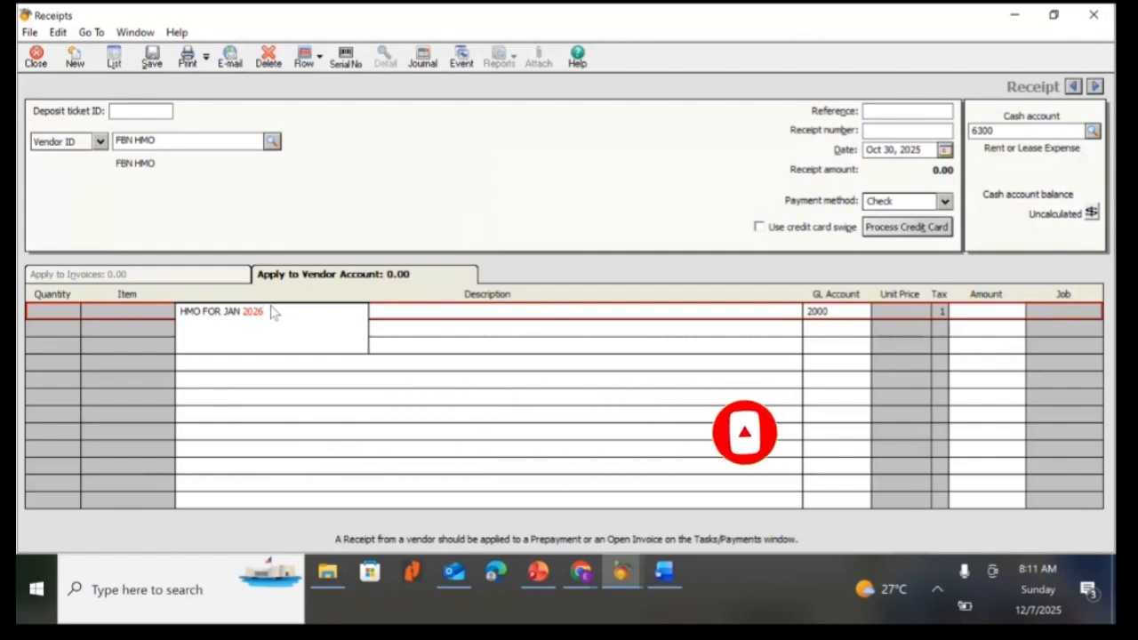
key("Tab")
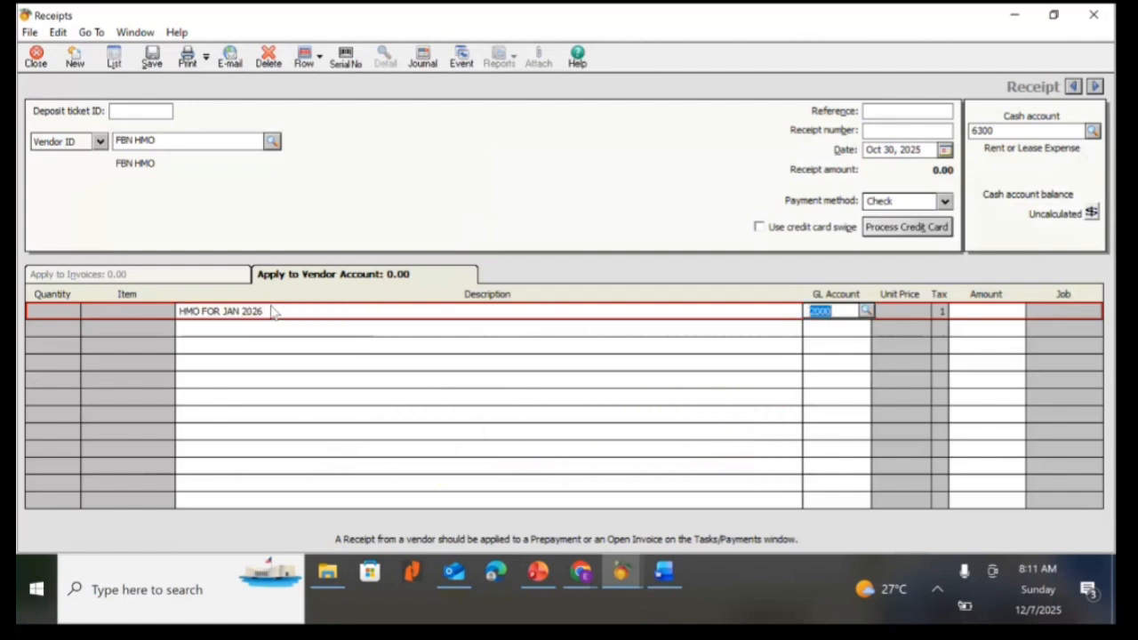
Set the first line's GL account to 1400 Prepaid Expenses and its amount to 458,333.33.
left_click(867, 311)
left_click(1110, 446)
left_click(1110, 447)
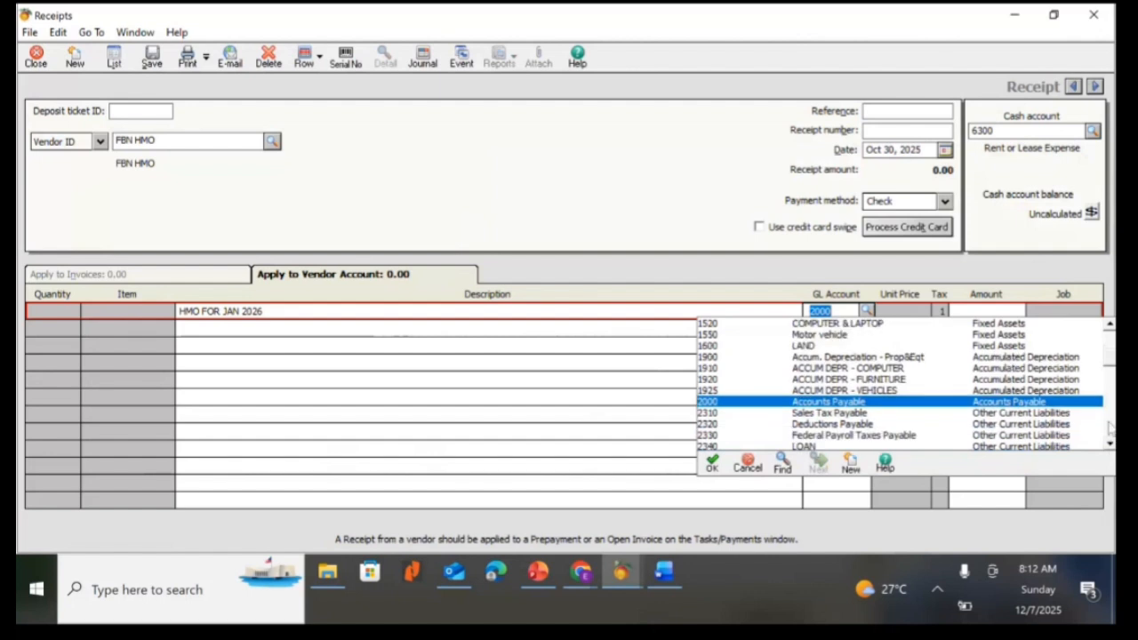
left_click(1109, 324)
left_click(1110, 326)
left_click(1110, 326)
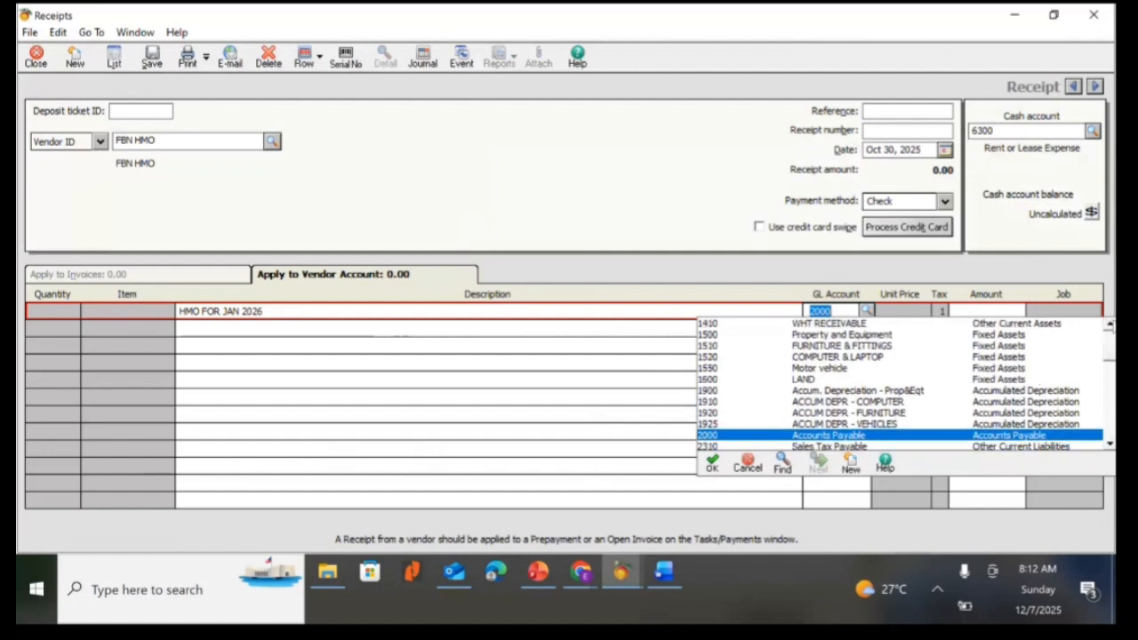
left_click(1110, 326)
left_click(1109, 327)
left_click(1109, 326)
left_click(1110, 327)
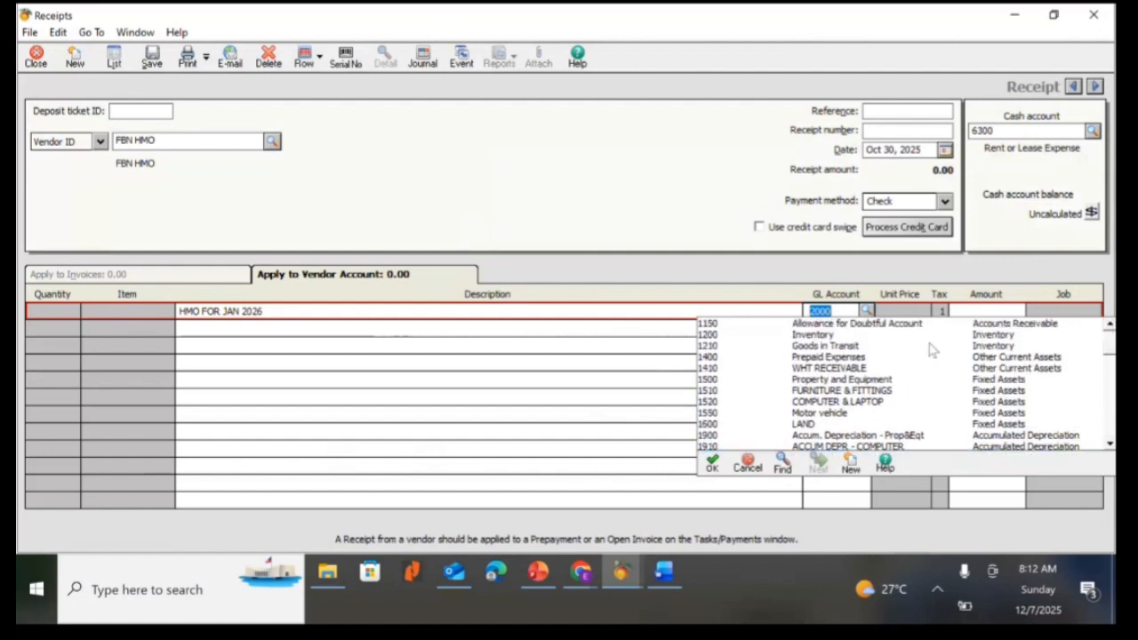
double_click(825, 357)
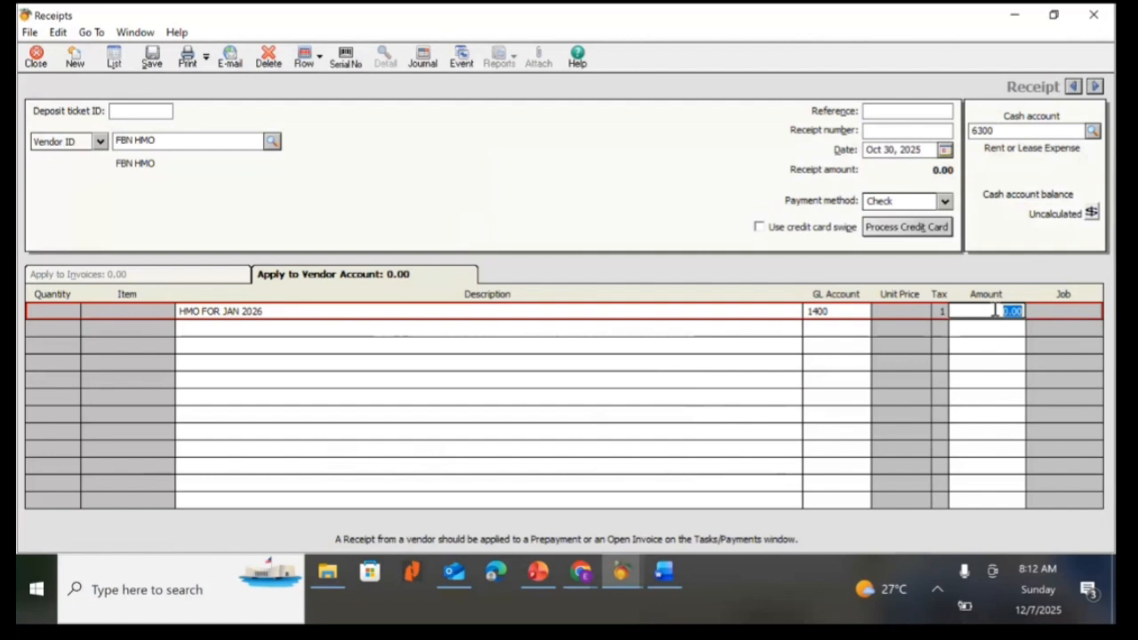
type("45833.3333")
key("Tab")
Enter 4444 as the reference and choose 6050 Employee Benefit Programs Exp as the cash account.
left_click(902, 110)
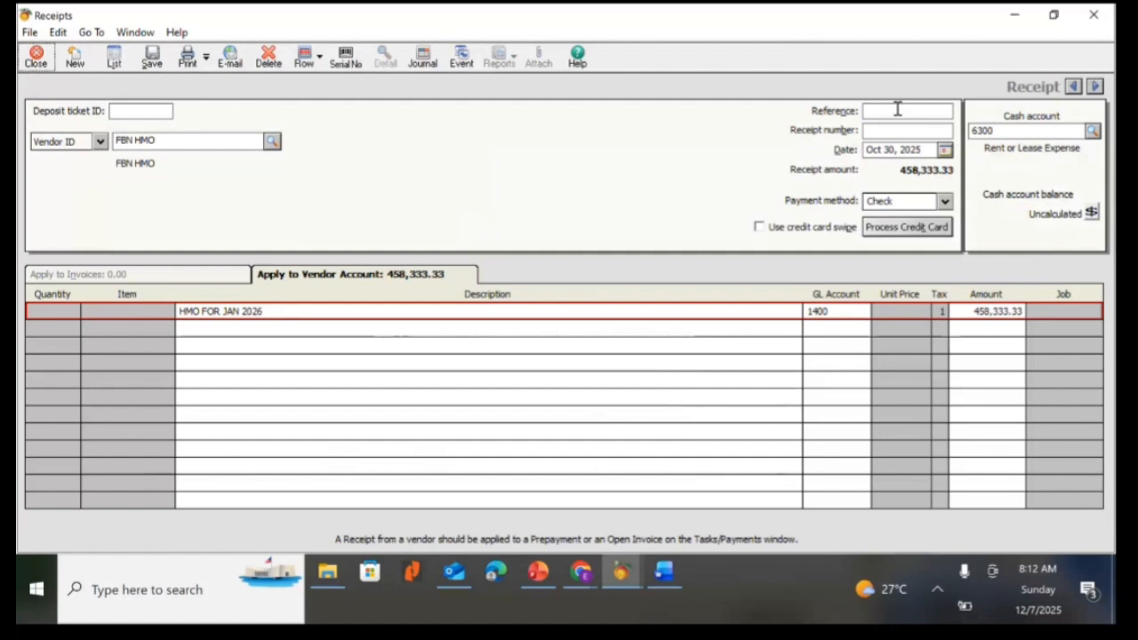
type("4444")
left_click(1093, 131)
left_click(1093, 131)
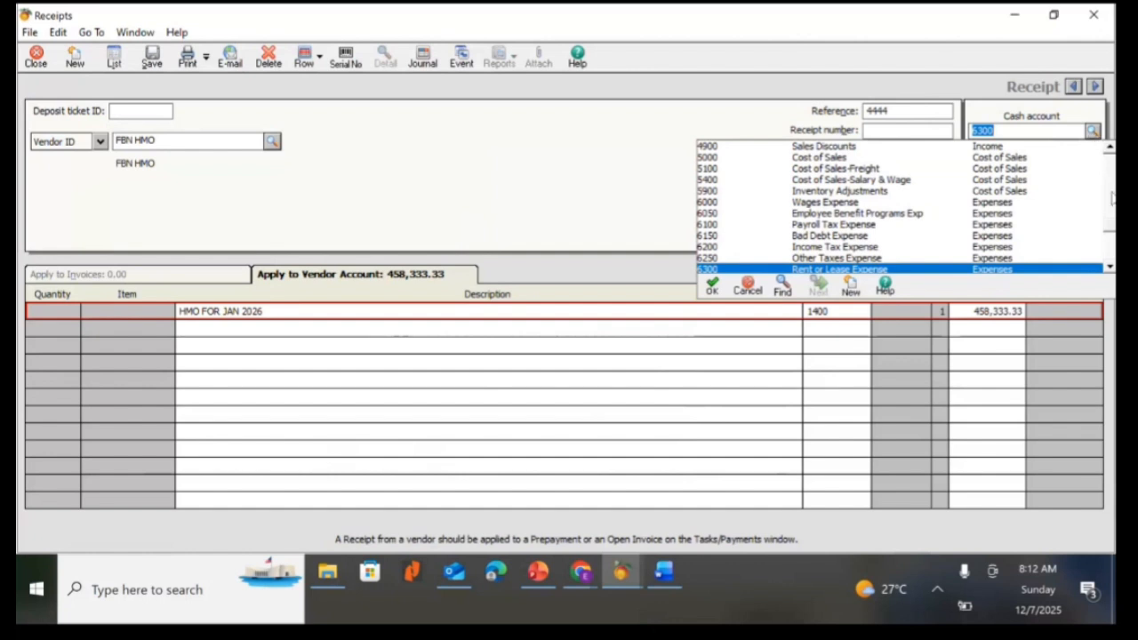
left_click(1109, 268)
left_click(1109, 268)
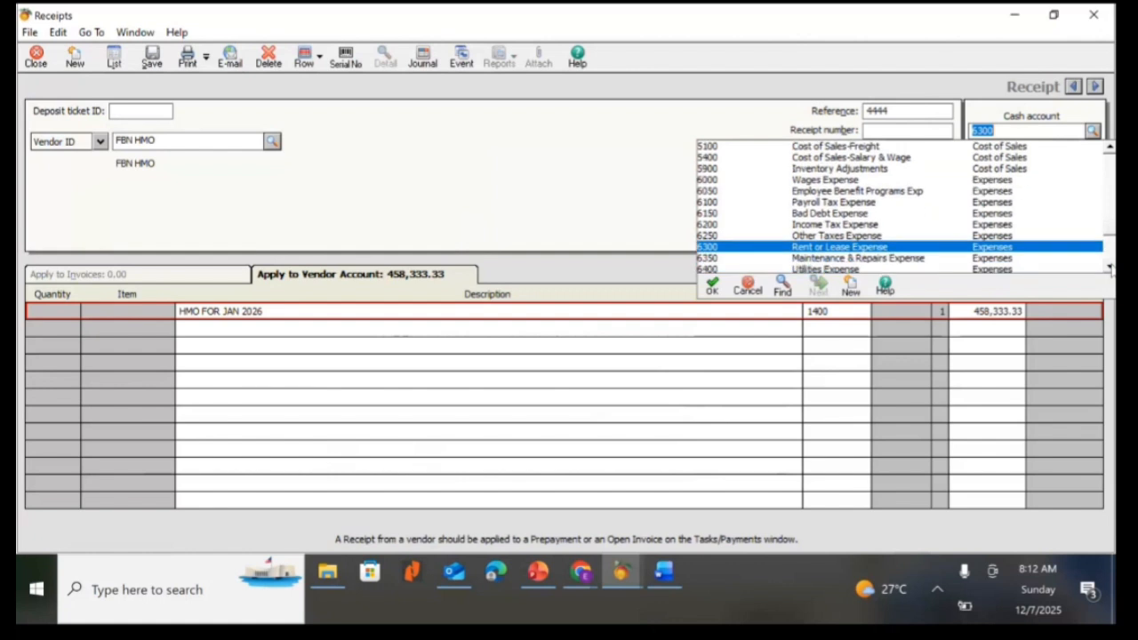
left_click(1109, 268)
left_click(1109, 268)
left_click(1108, 268)
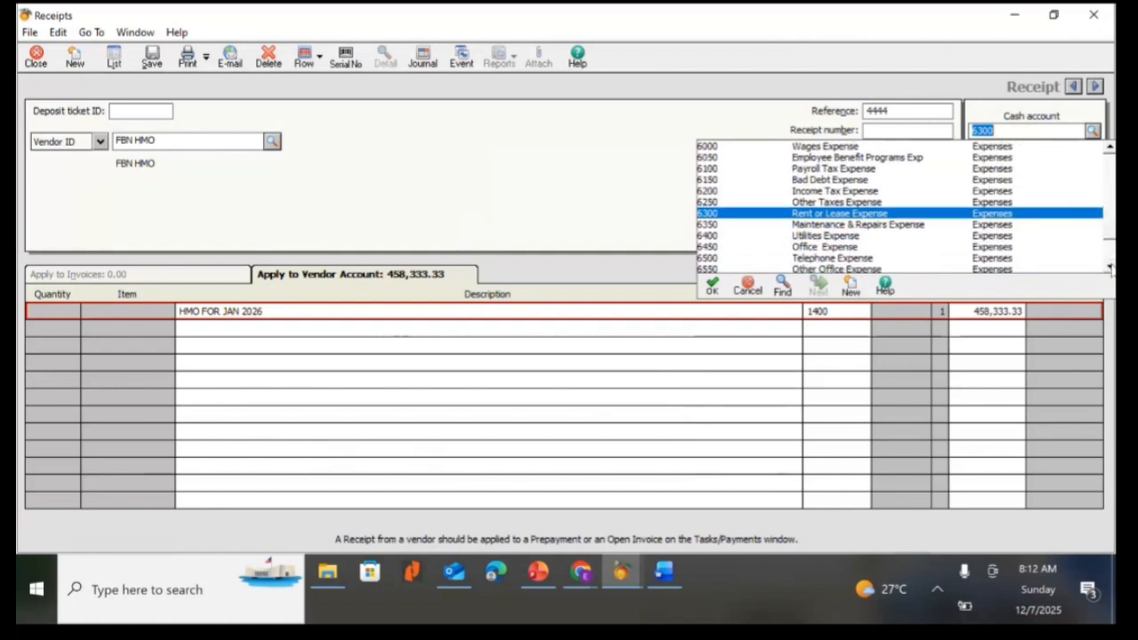
left_click(1109, 148)
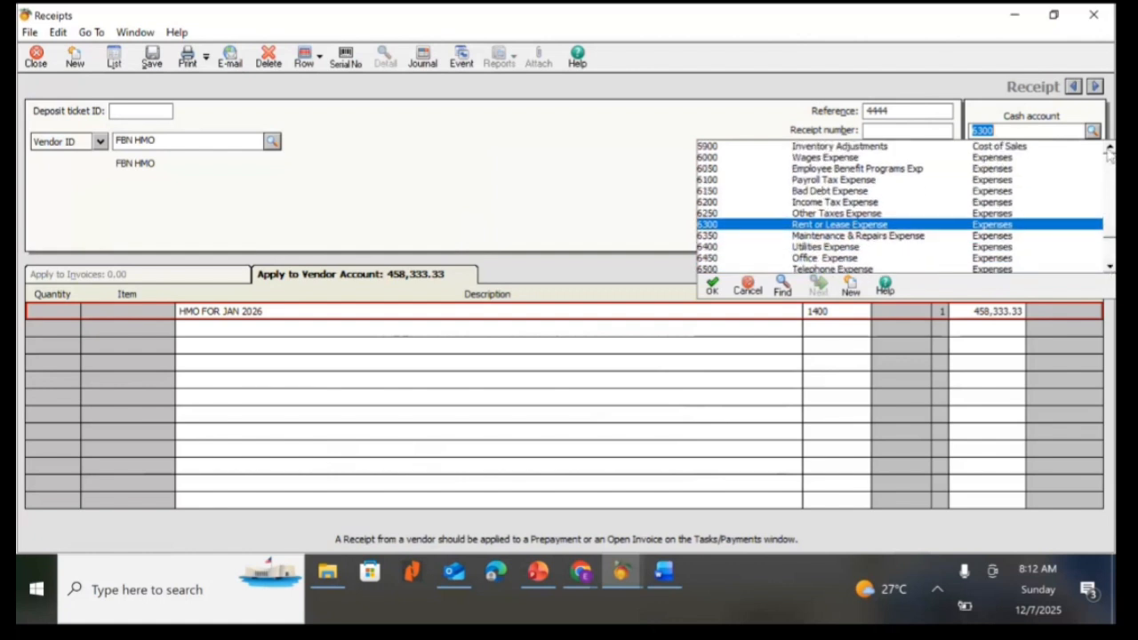
left_click(1109, 149)
left_click(1109, 149)
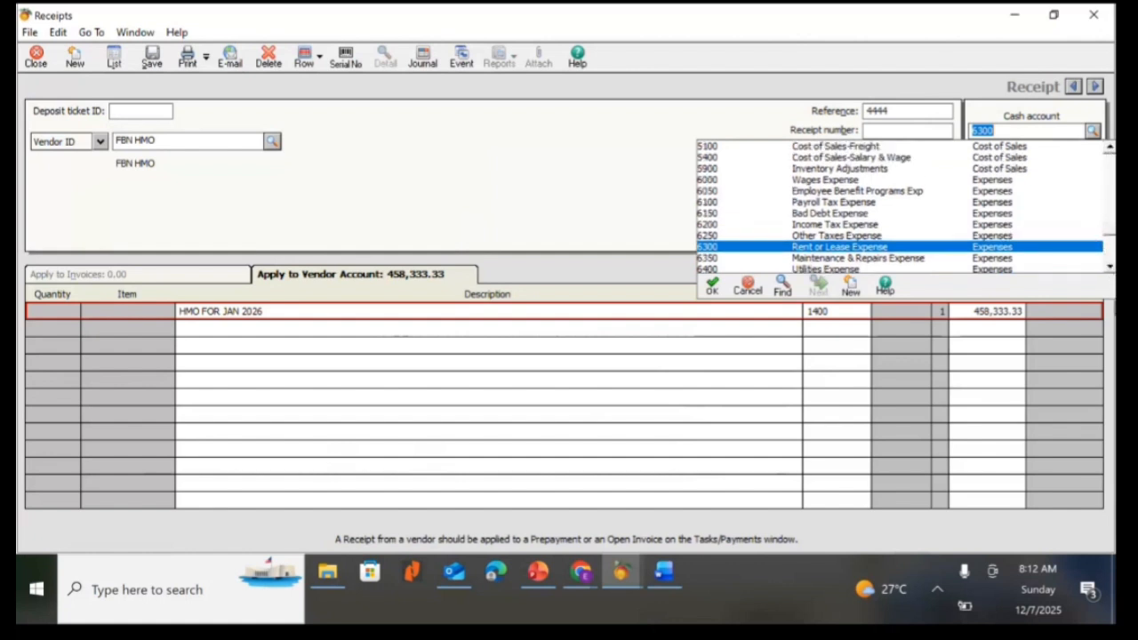
left_click(1109, 267)
left_click(1109, 267)
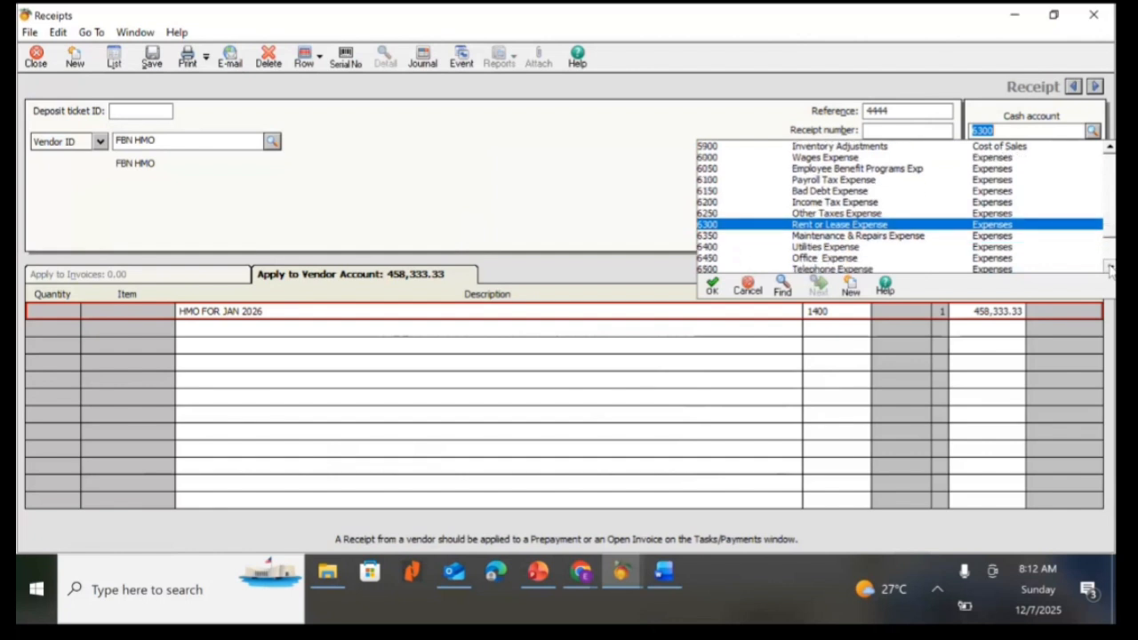
left_click(1109, 268)
left_click(1109, 267)
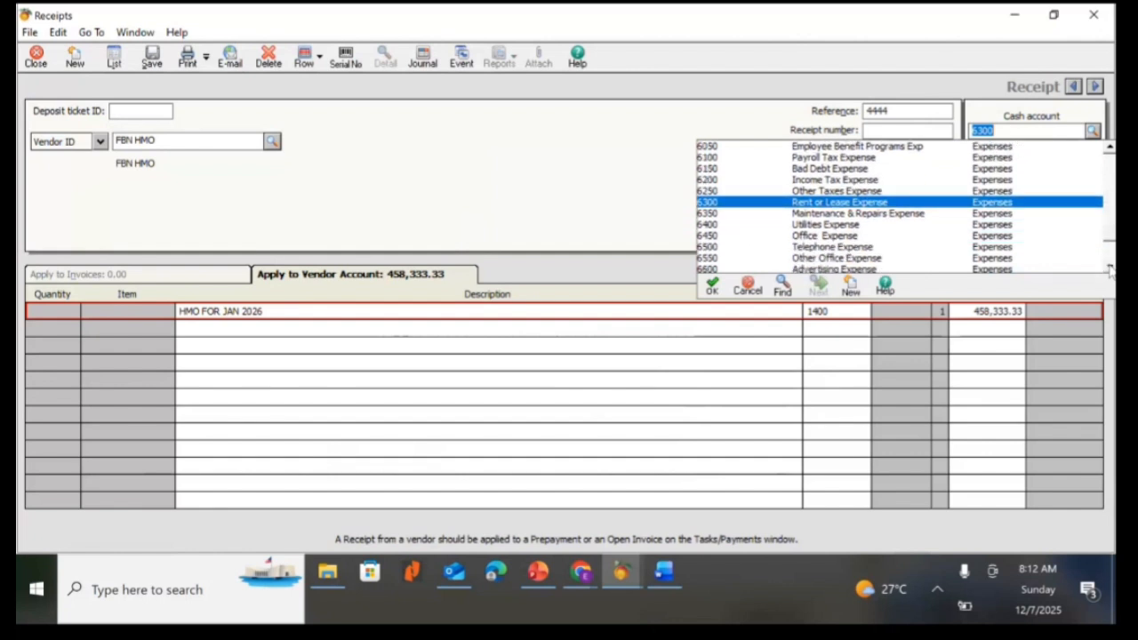
left_click(1109, 268)
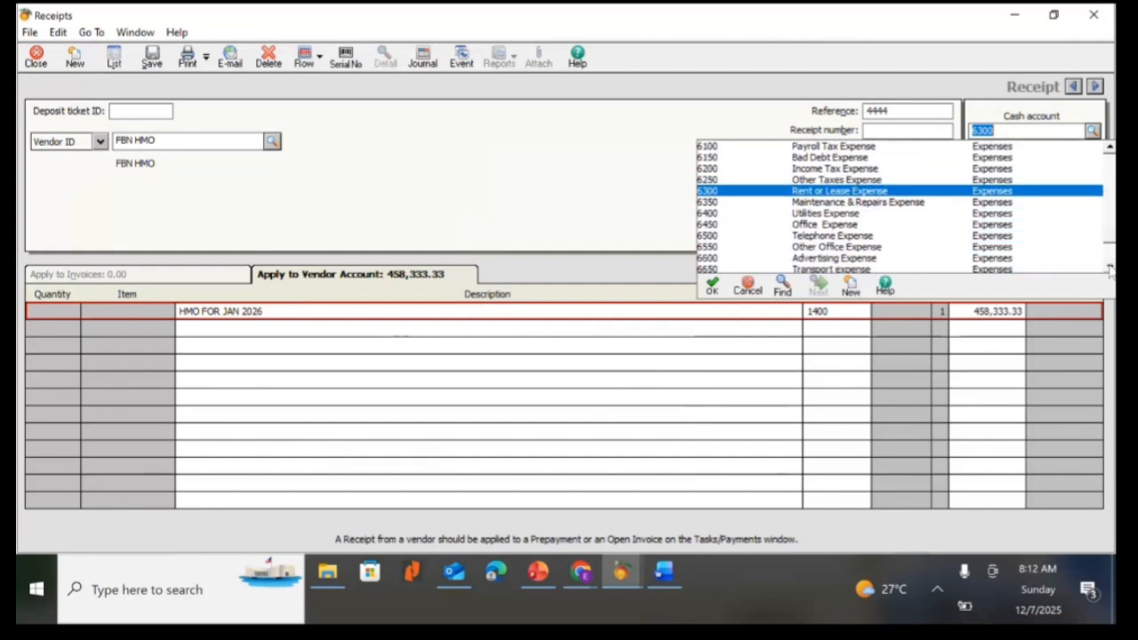
left_click(1109, 268)
left_click(1109, 268)
left_click(1109, 267)
left_click(1109, 268)
left_click(1109, 268)
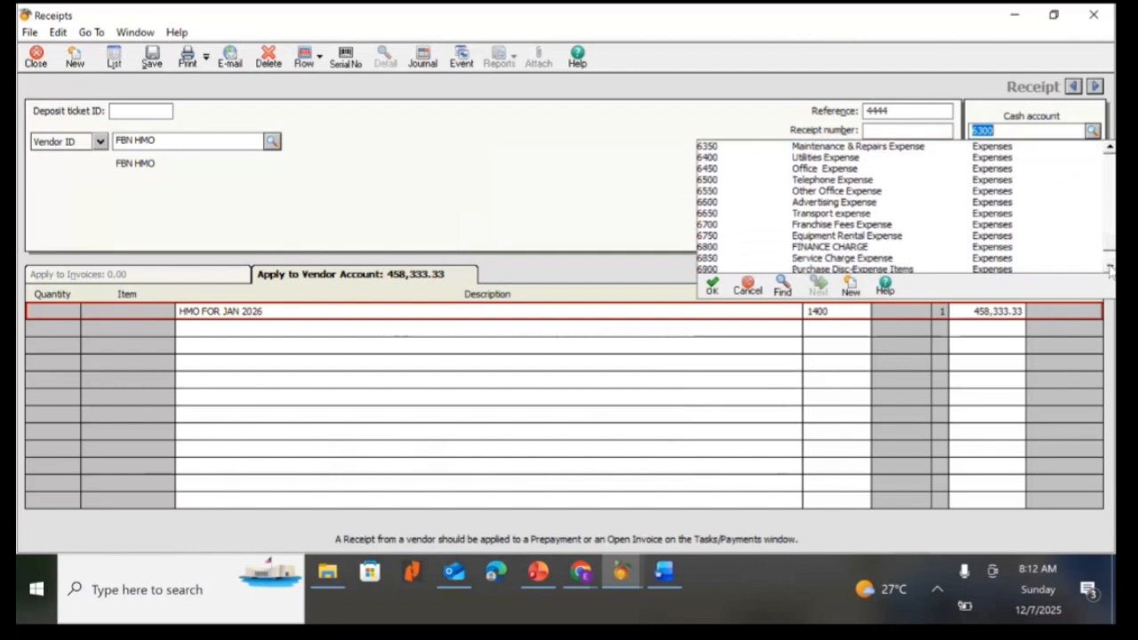
left_click(1109, 268)
left_click(1109, 268)
left_click(1109, 267)
left_click(1109, 268)
left_click(1109, 268)
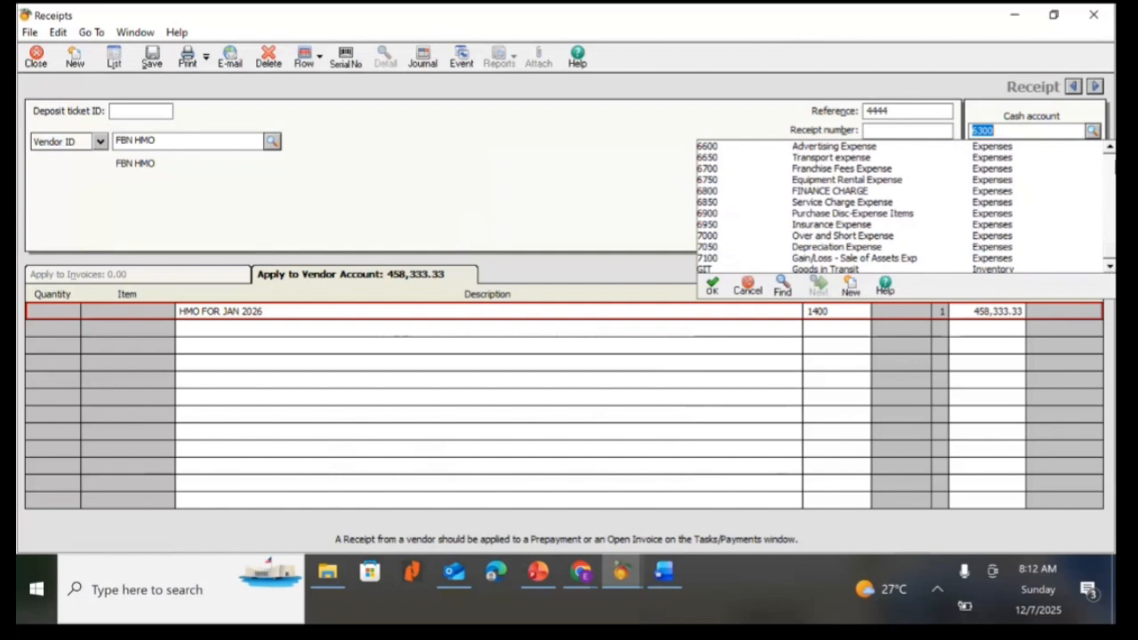
left_click(1110, 148)
left_click(1110, 148)
left_click(1110, 148)
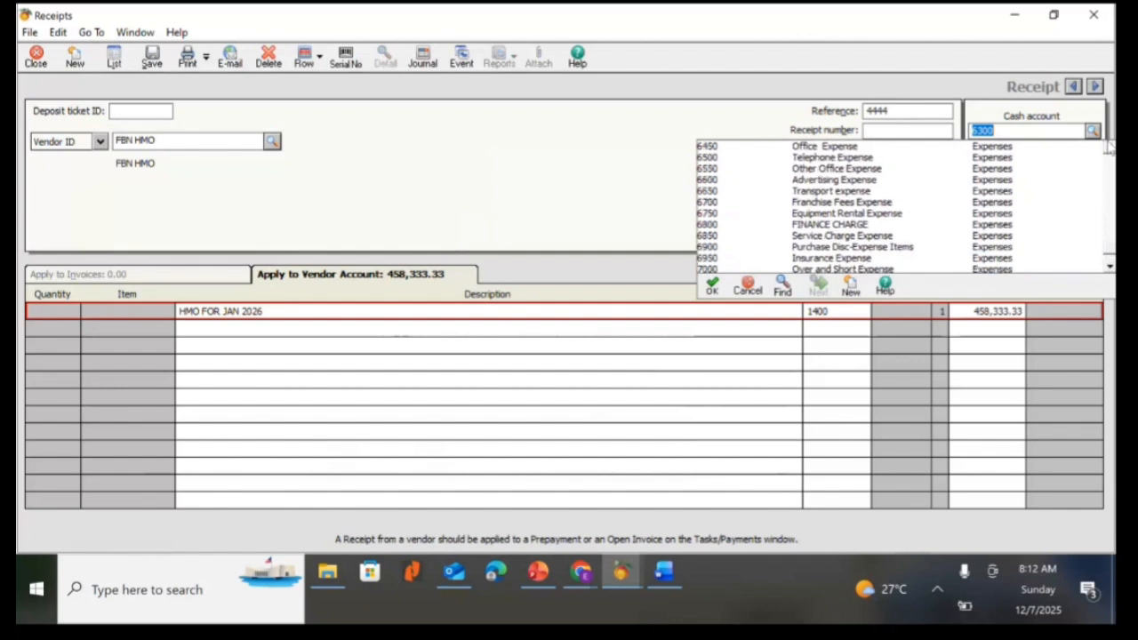
left_click(1109, 147)
left_click(1110, 147)
left_click(1110, 147)
left_click(1110, 148)
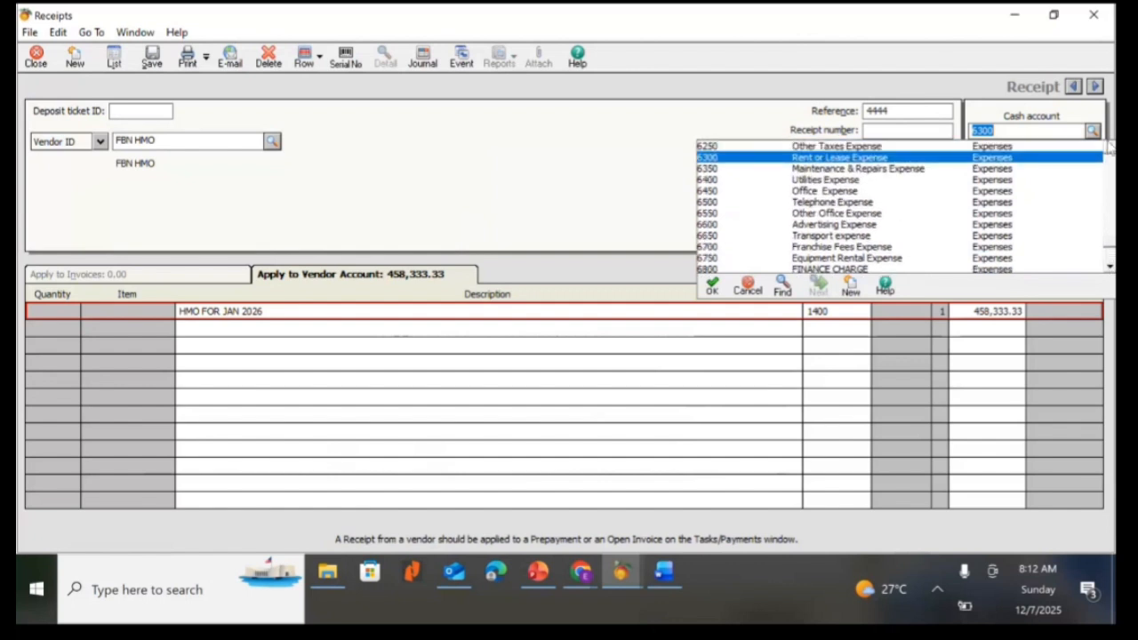
left_click(1109, 148)
left_click(1110, 148)
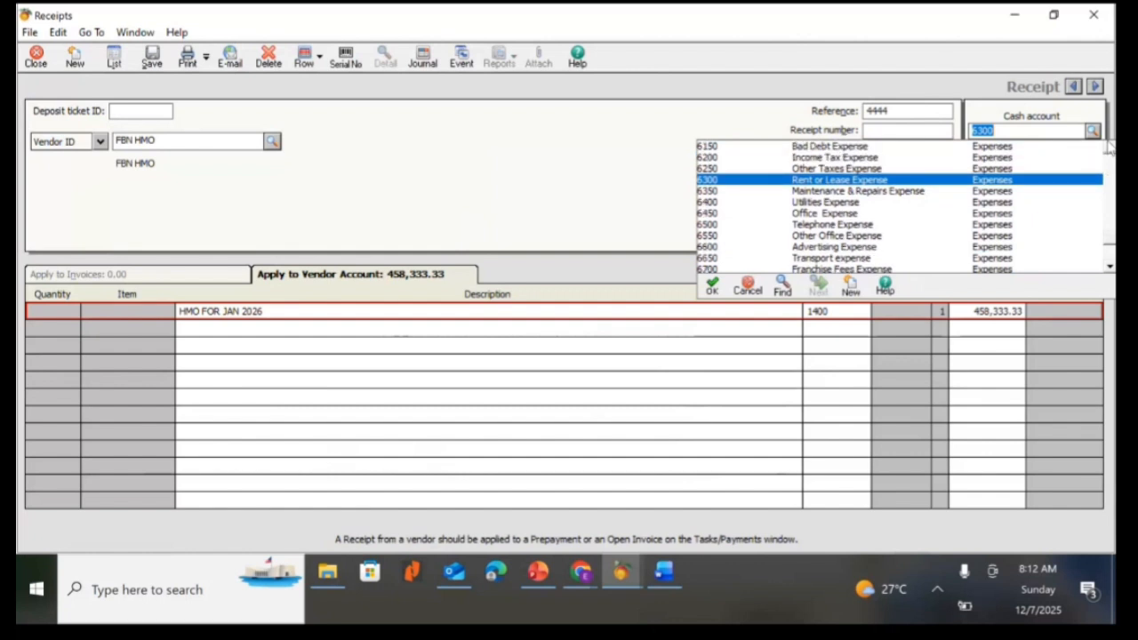
left_click(1109, 147)
left_click(1110, 147)
left_click(1110, 147)
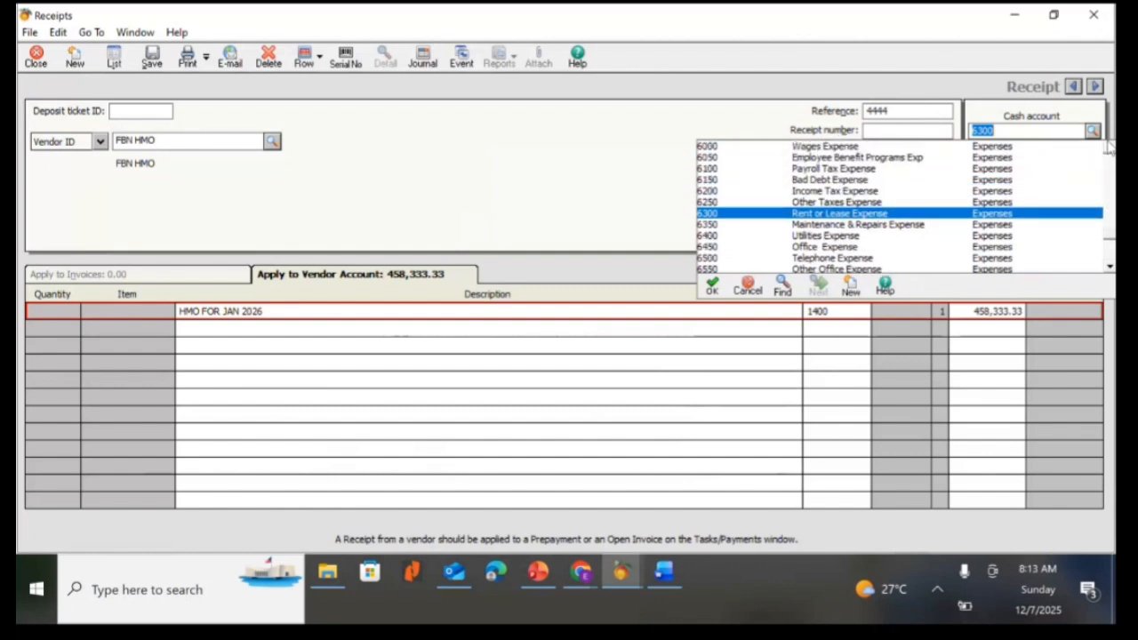
left_click(1110, 147)
left_click(1110, 148)
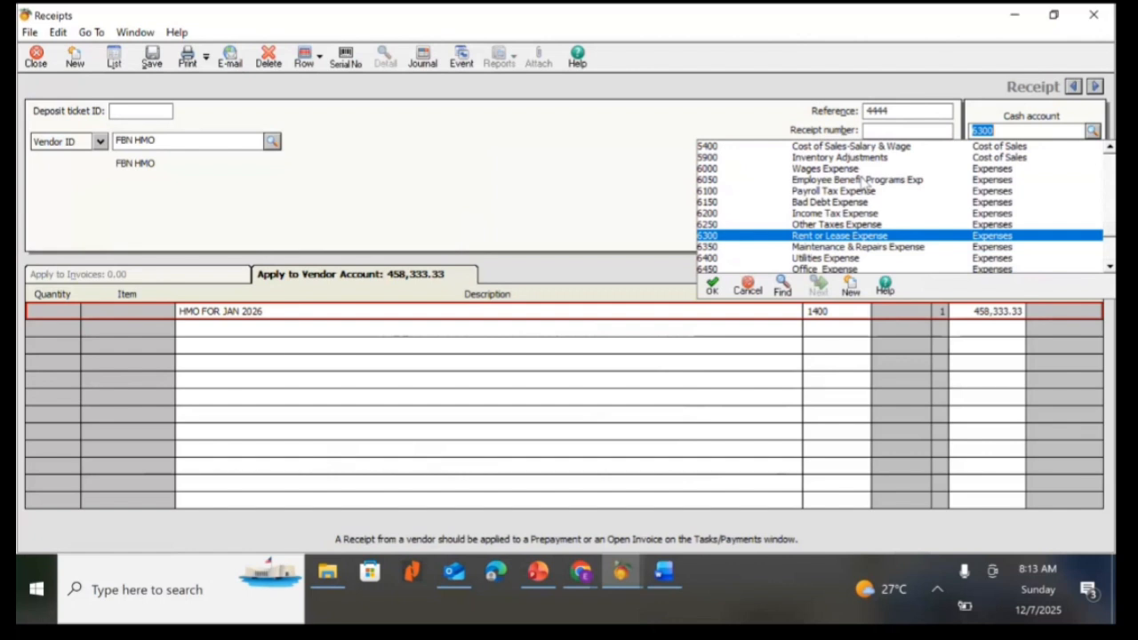
double_click(860, 180)
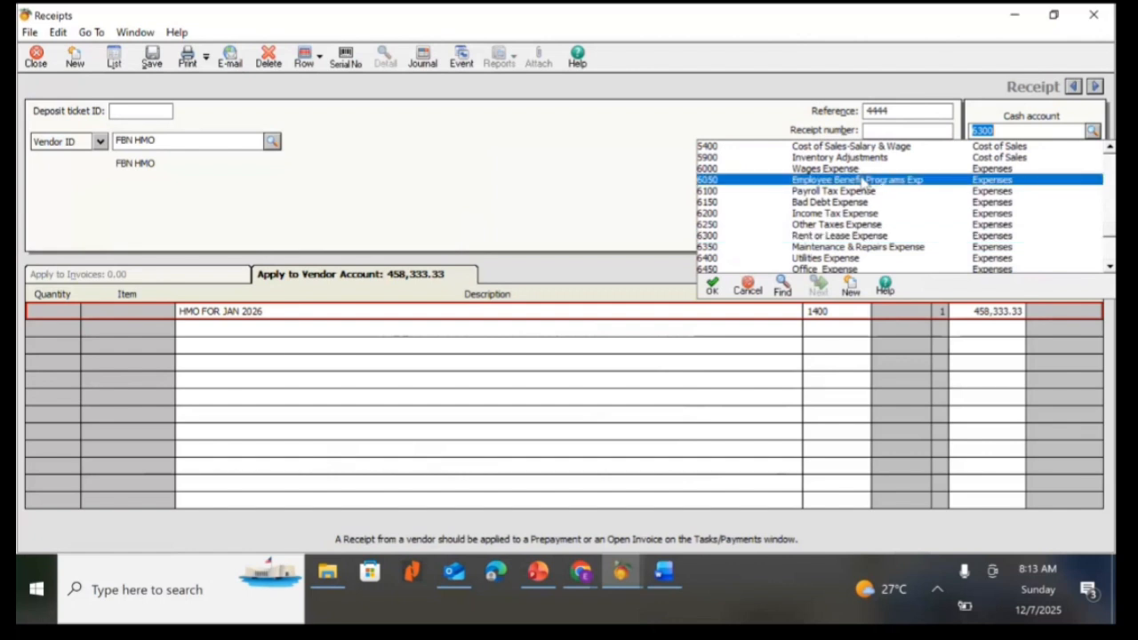
left_click(1093, 131)
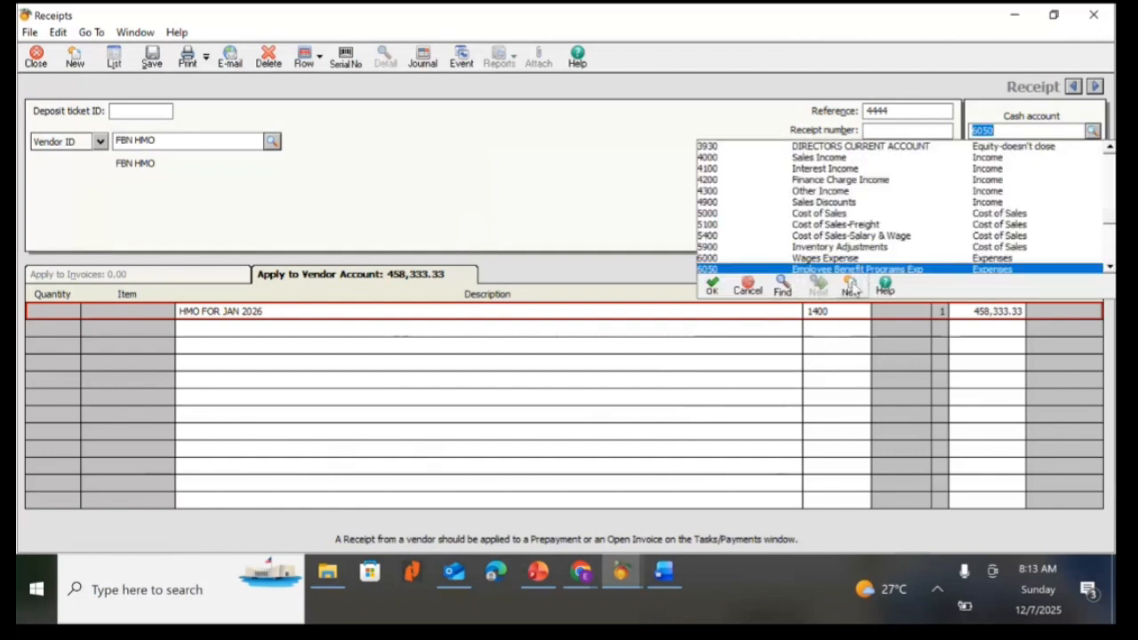
left_click(851, 285)
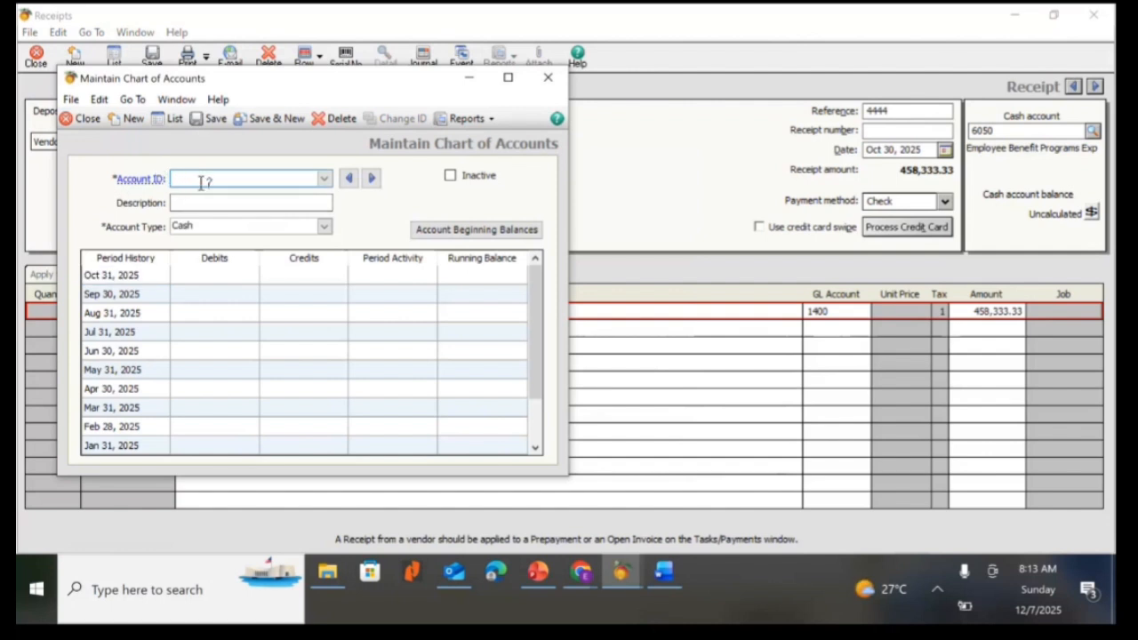
type("MEDICAL")
left_click(208, 203)
type("ME")
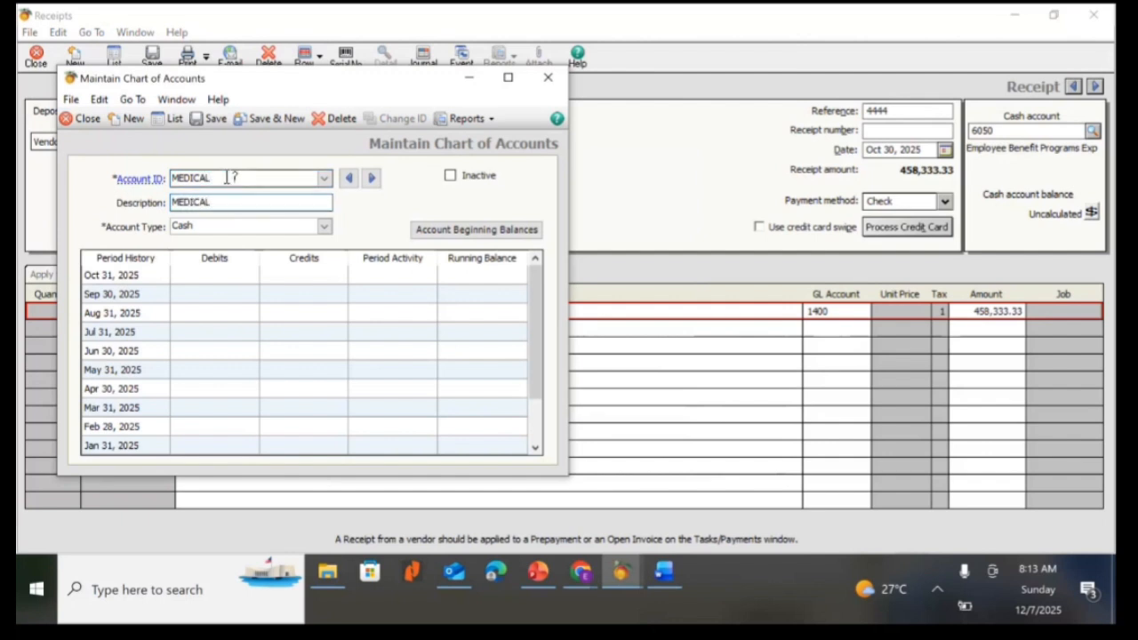
left_click(230, 178)
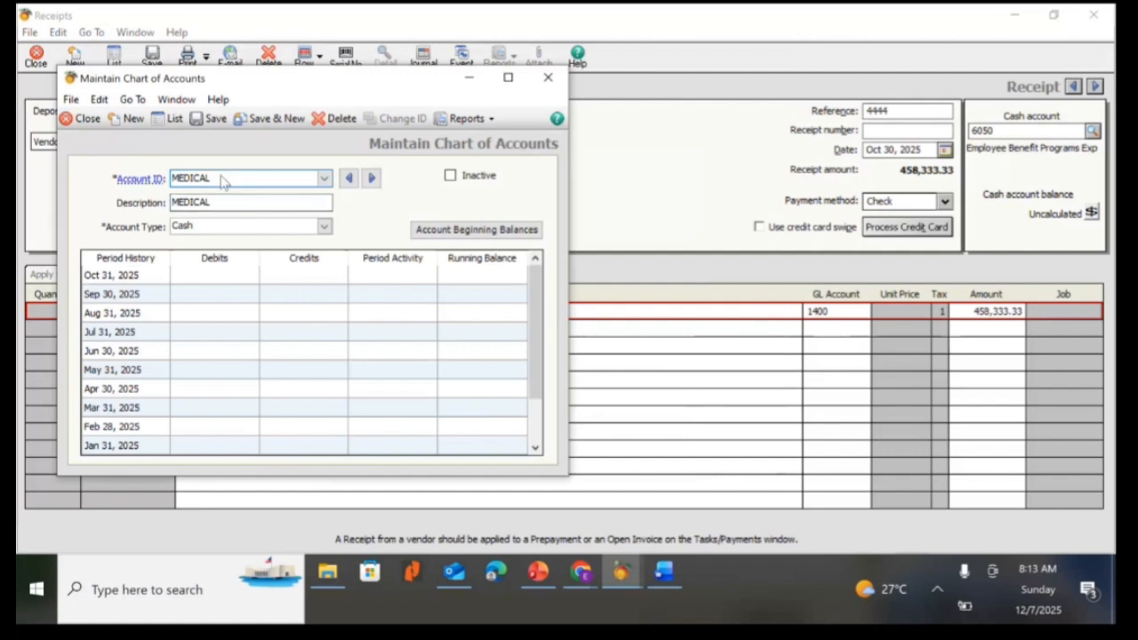
left_click(145, 178)
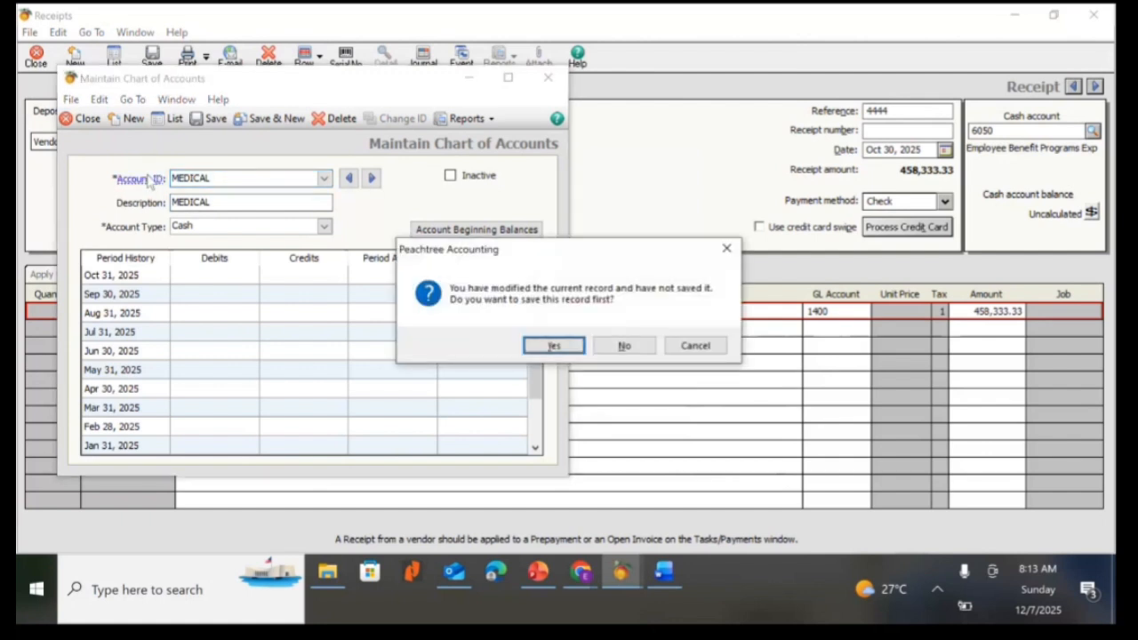
left_click(626, 346)
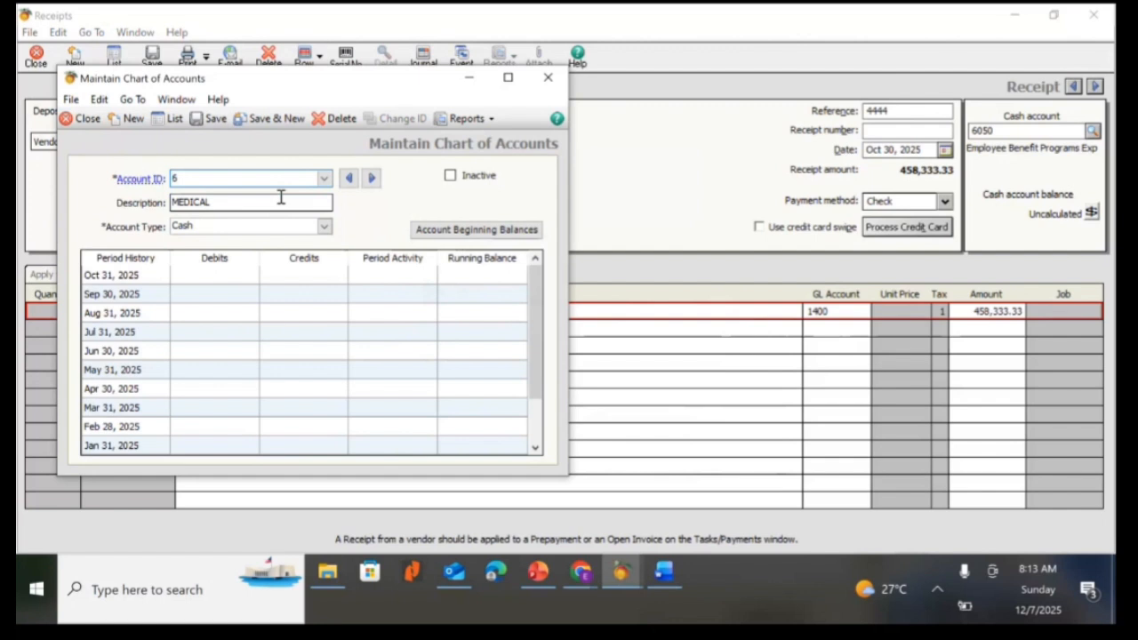
In the chart of accounts, give account 6050 the description MEDICAL, save it and close the window.
type("6050")
key("Tab")
type("M")
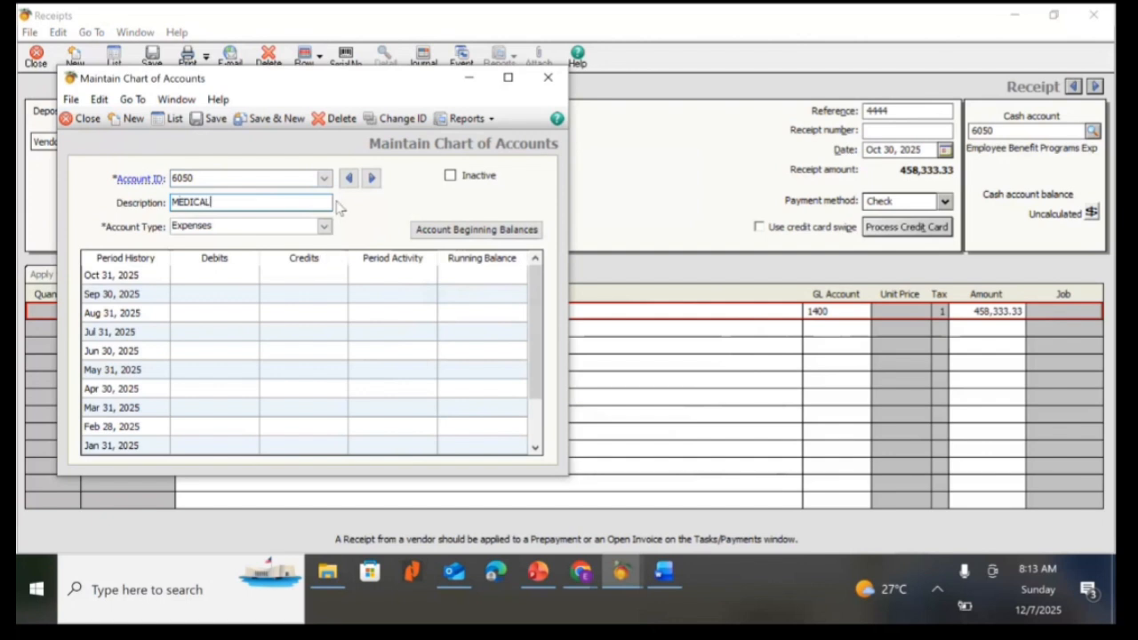
left_click(211, 119)
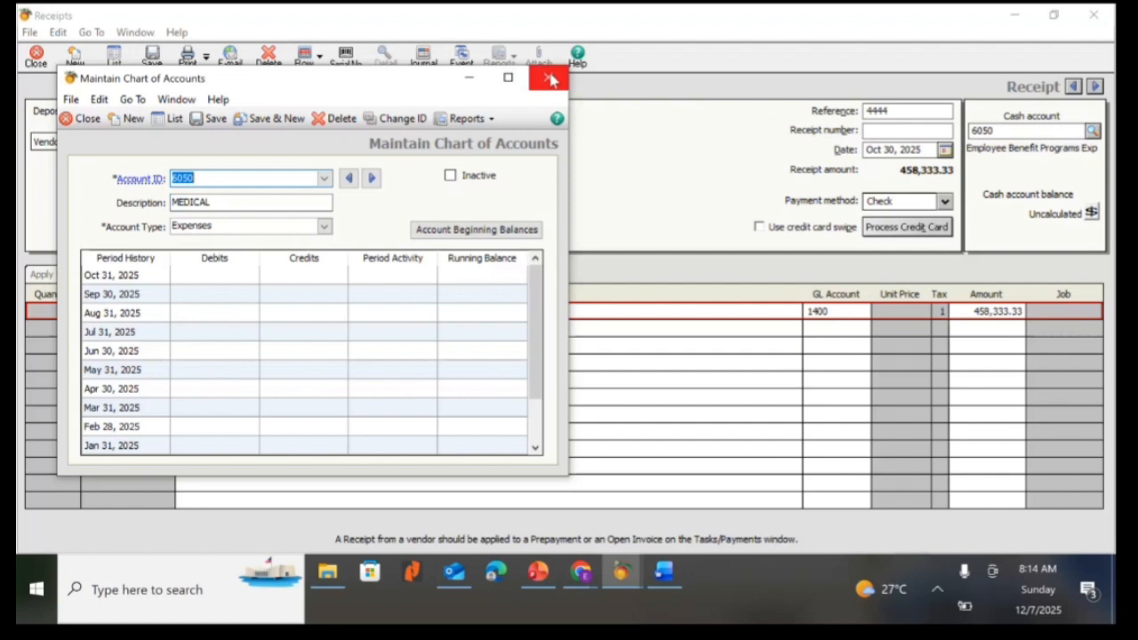
left_click(549, 80)
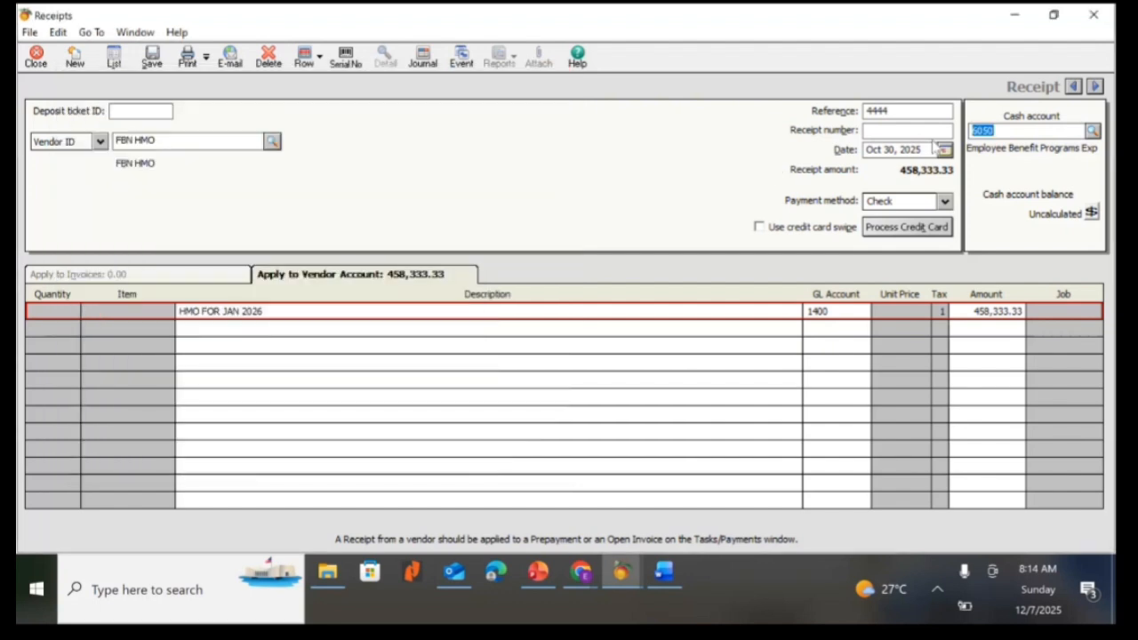
Reselect 6050 MEDICAL as the cash account and 1400 Prepaid Expenses as the first line's GL account.
left_click(1092, 131)
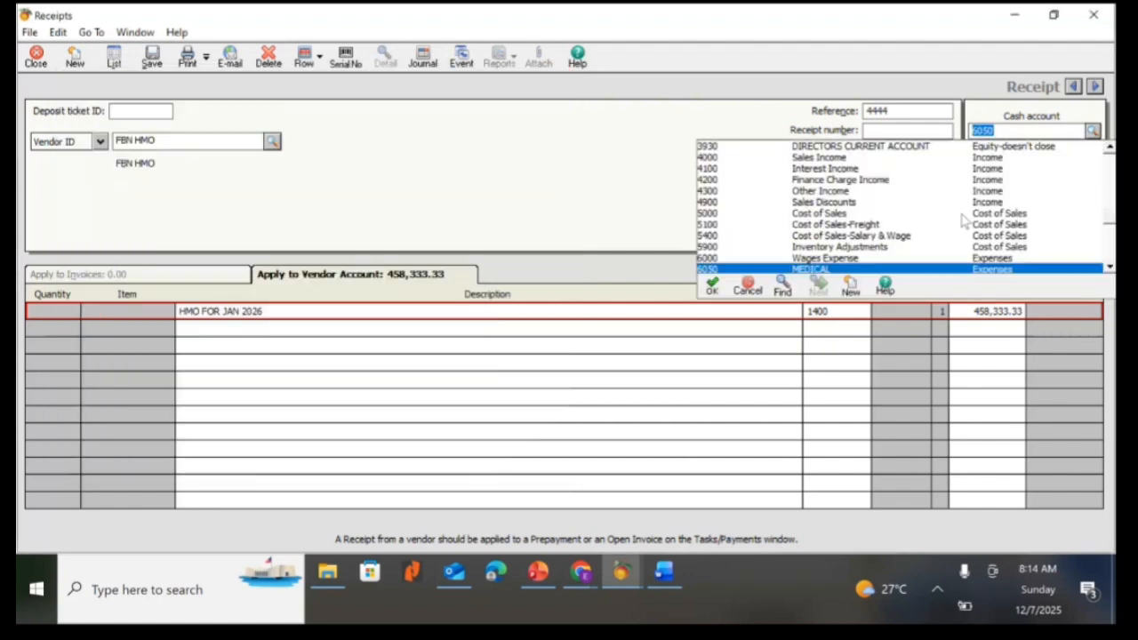
double_click(888, 269)
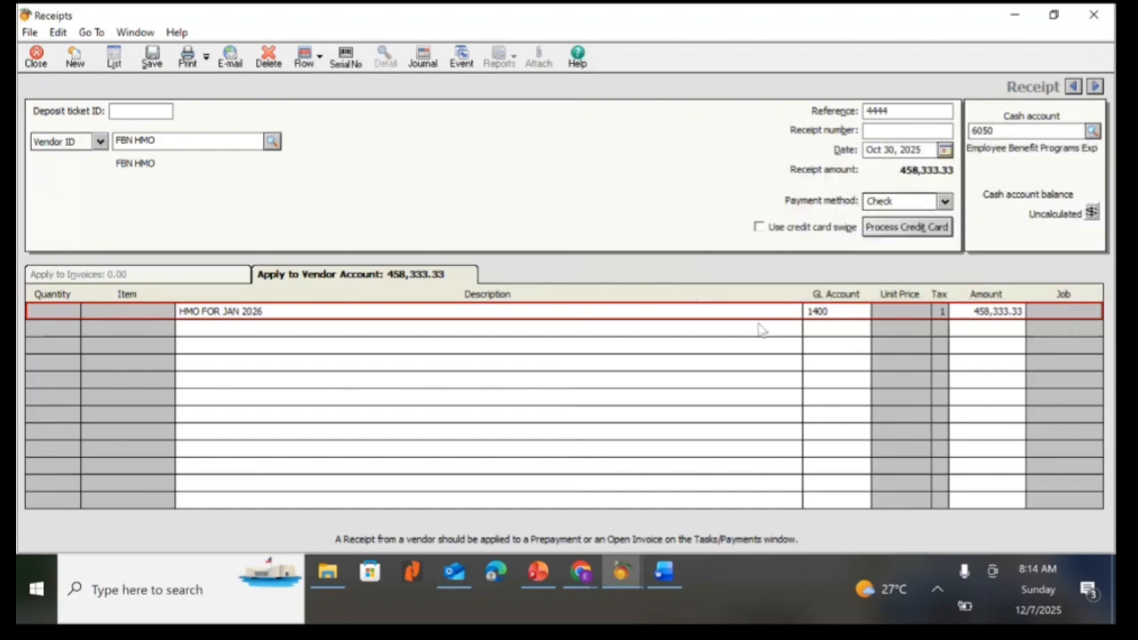
left_click(867, 313)
left_click(867, 311)
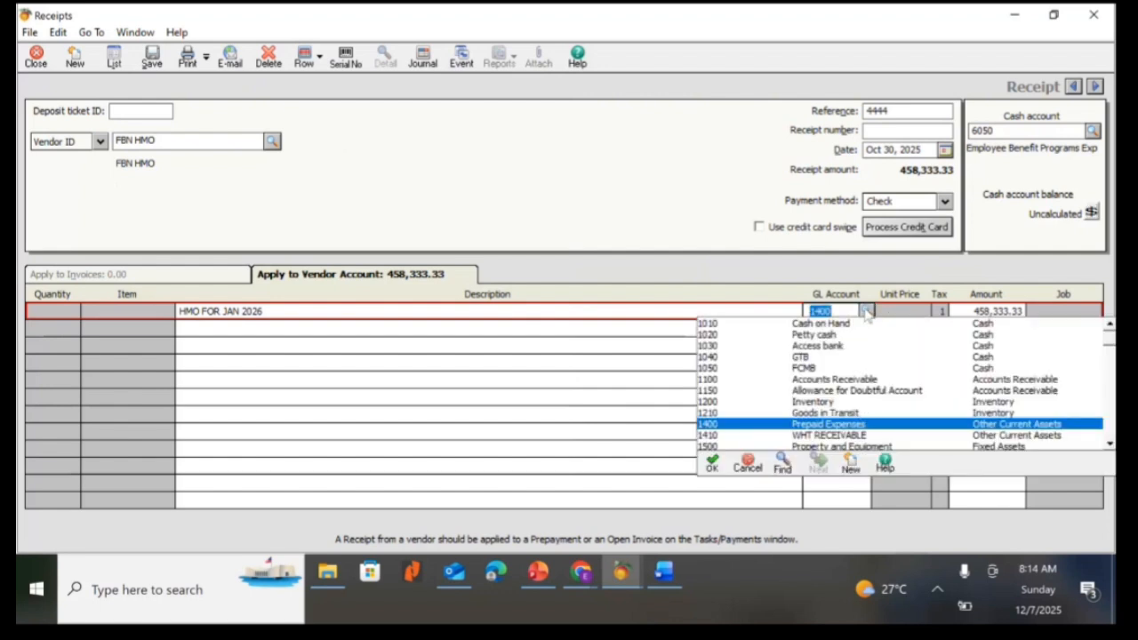
double_click(839, 426)
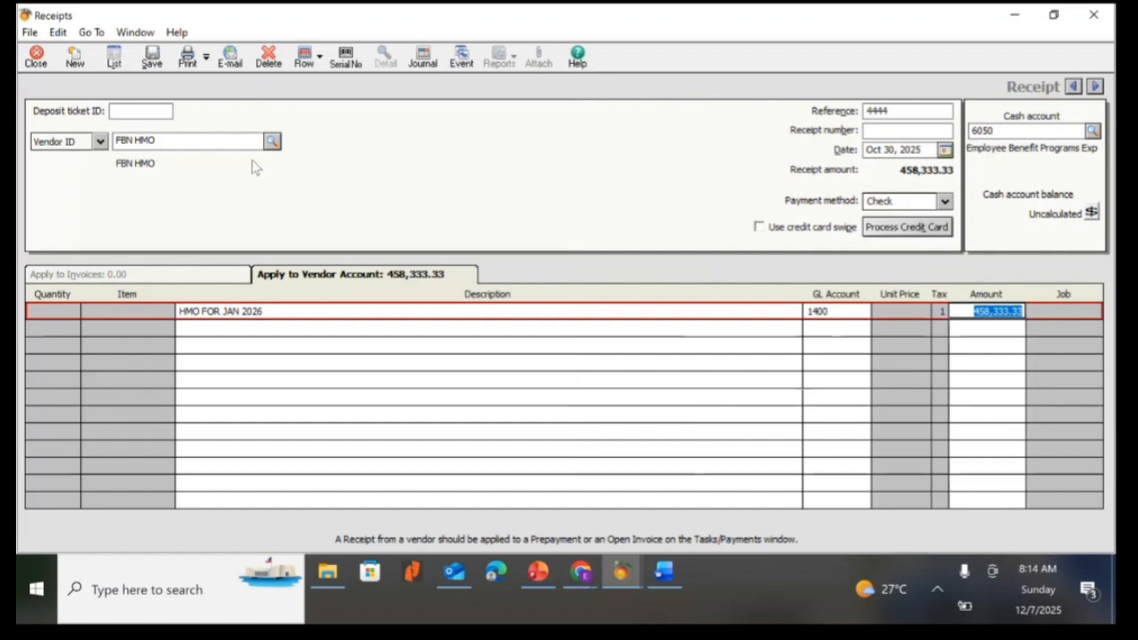
Save the receipt, accepting the unusual cash account type, and close the Receipts window.
left_click(152, 59)
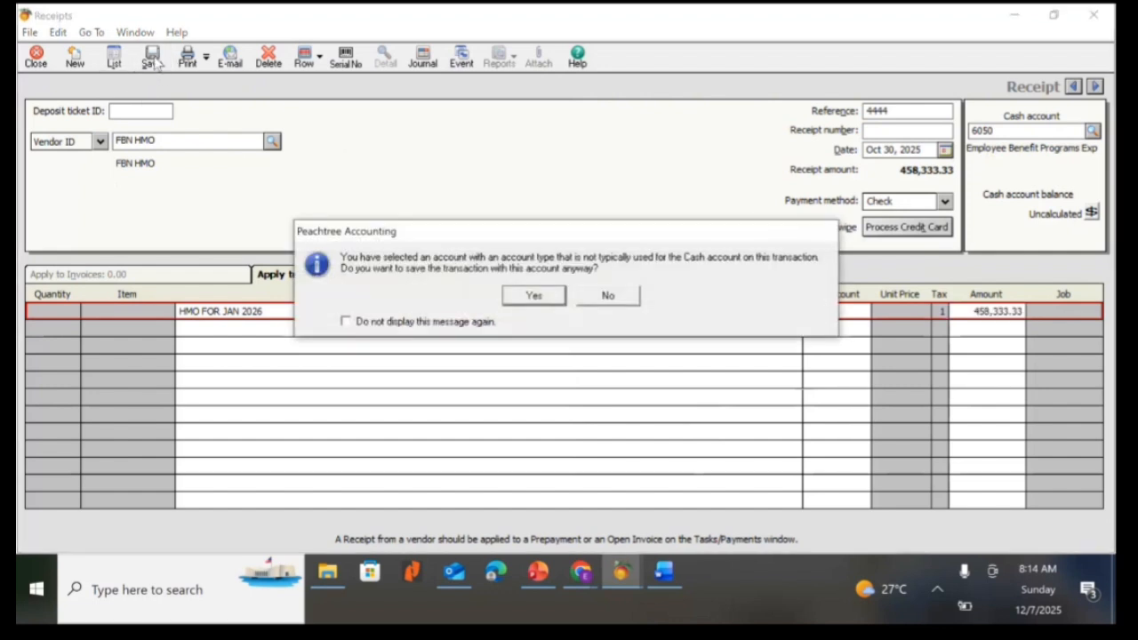
left_click(534, 296)
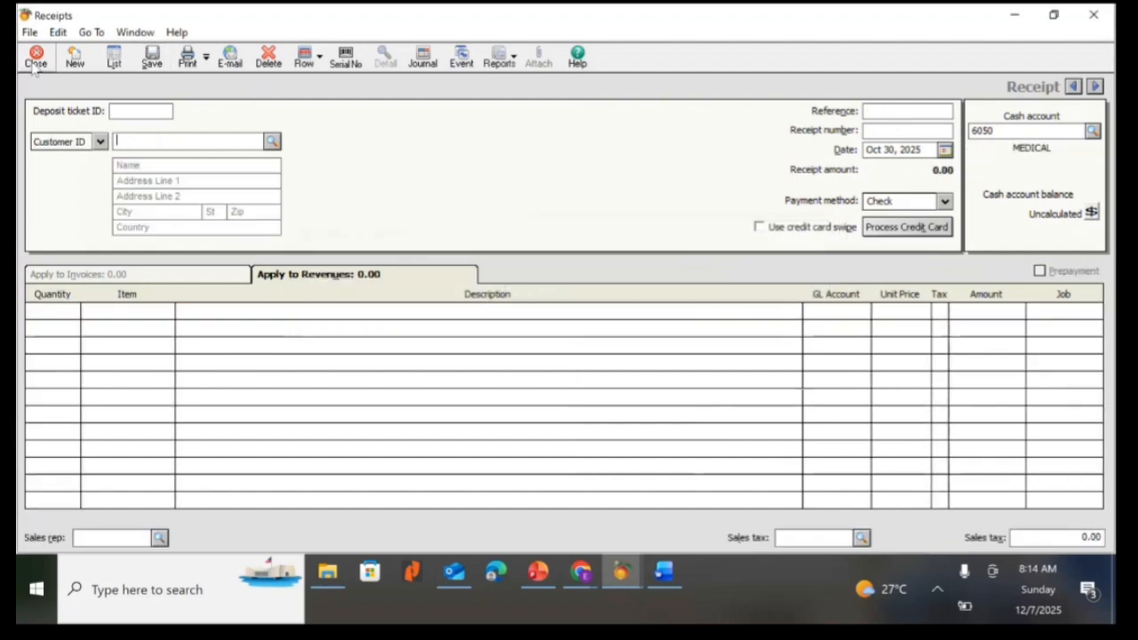
left_click(35, 59)
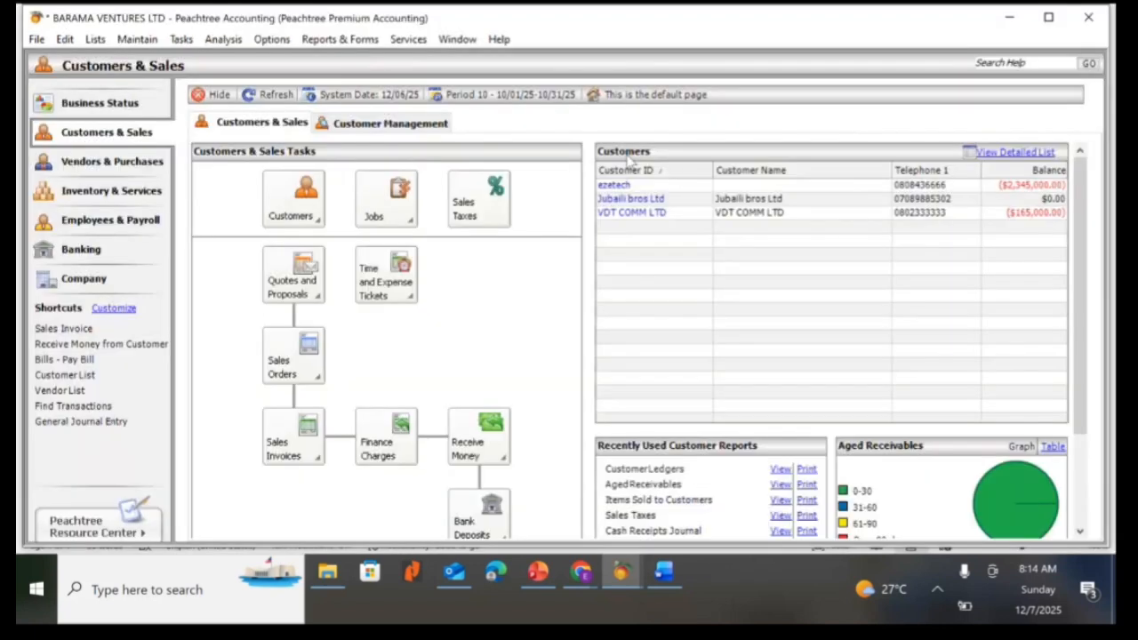
Open the Vendor Ledgers report filtered to the vendors Augustine & co and FBN HMO.
left_click(350, 41)
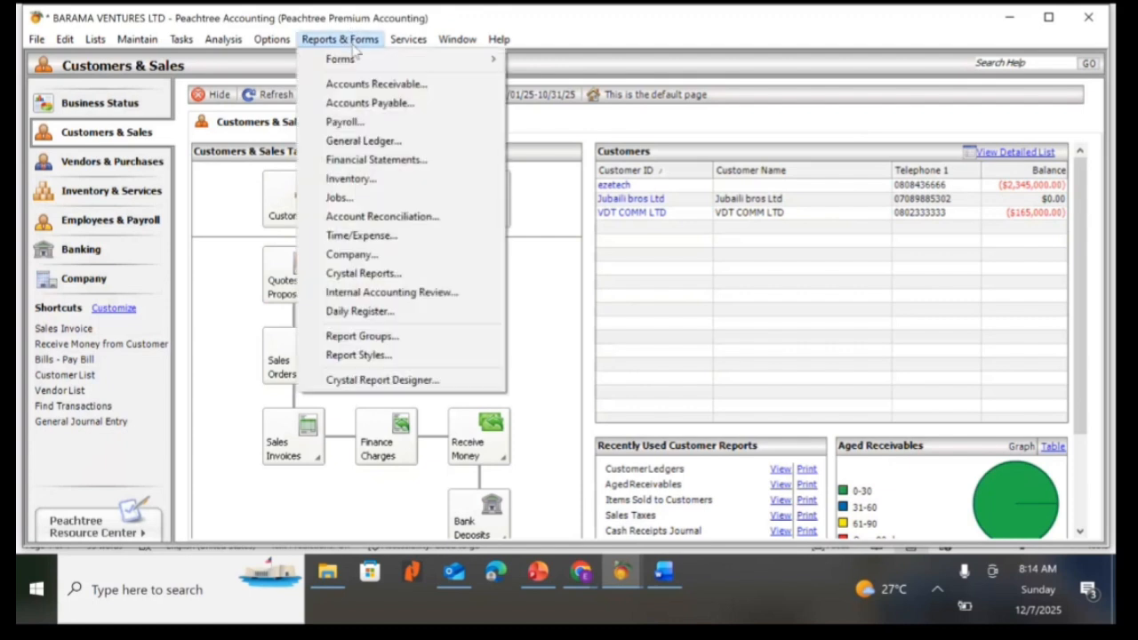
left_click(366, 105)
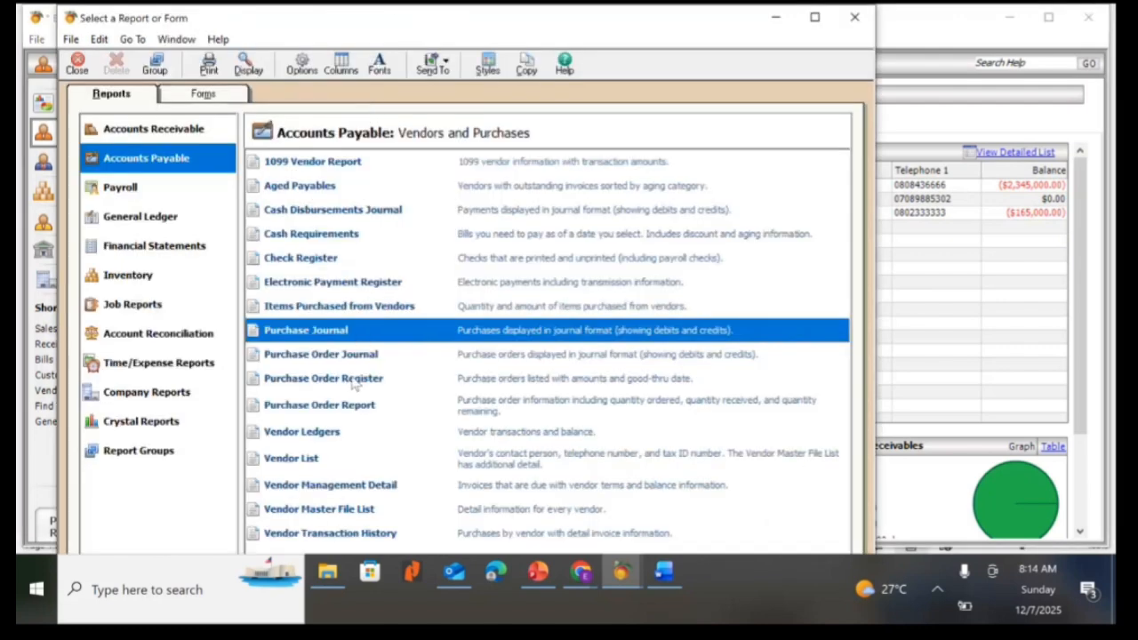
left_click(326, 434)
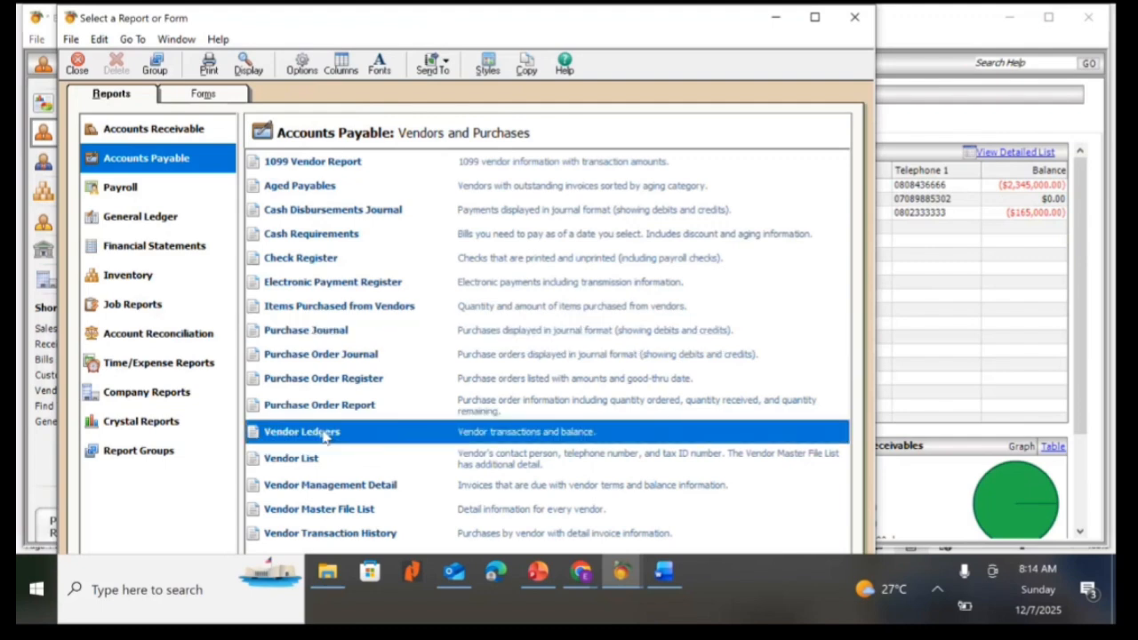
double_click(325, 434)
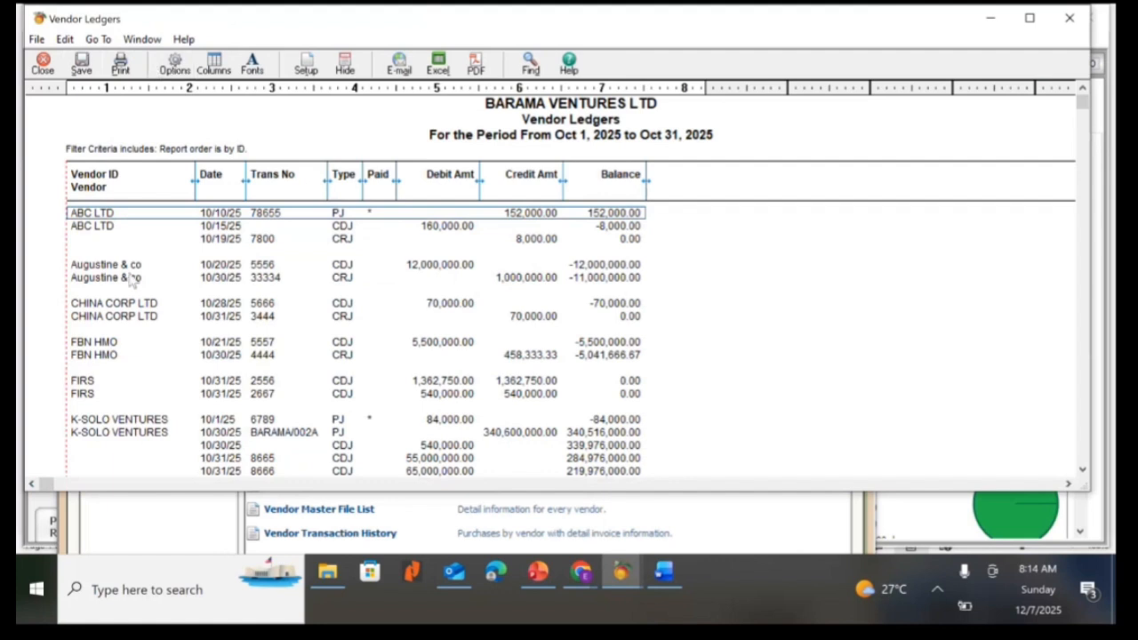
left_click(173, 64)
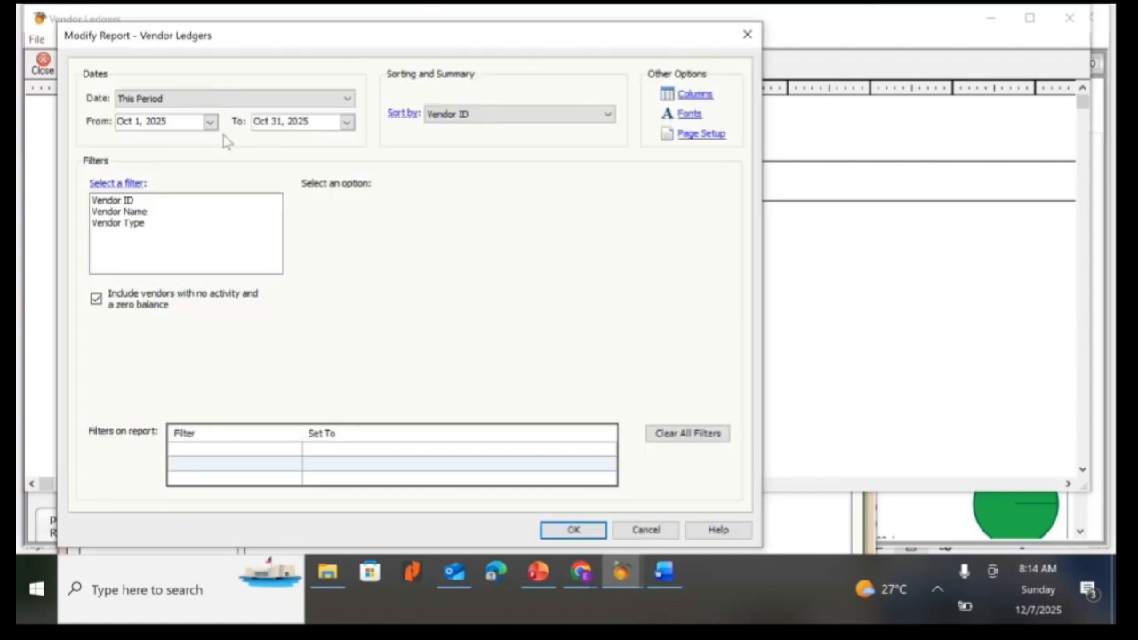
left_click(118, 202)
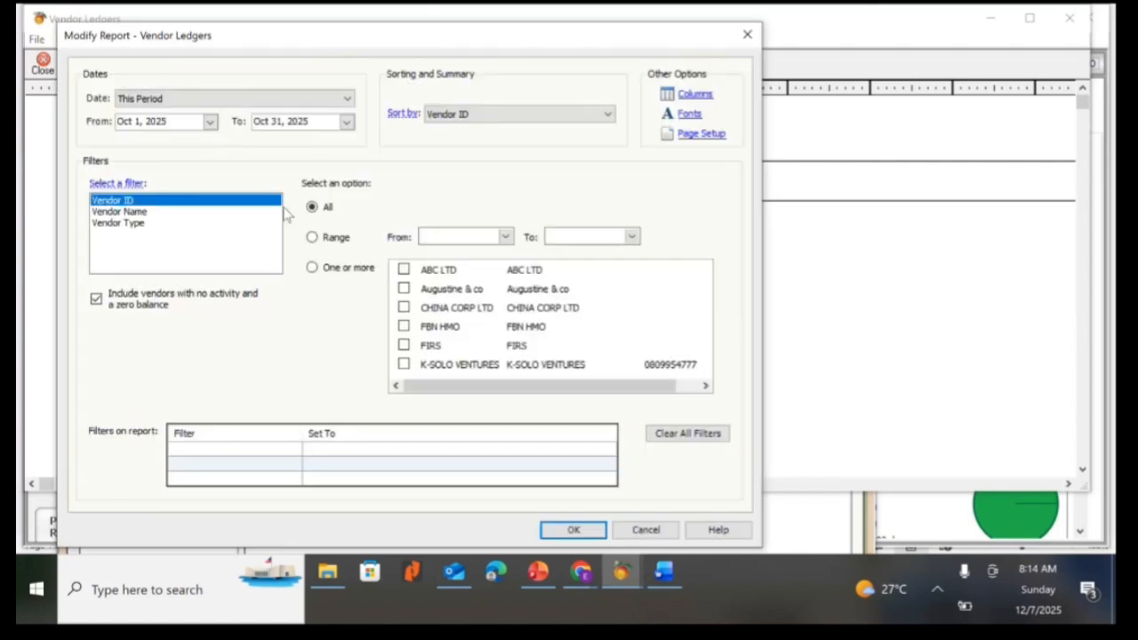
left_click(403, 289)
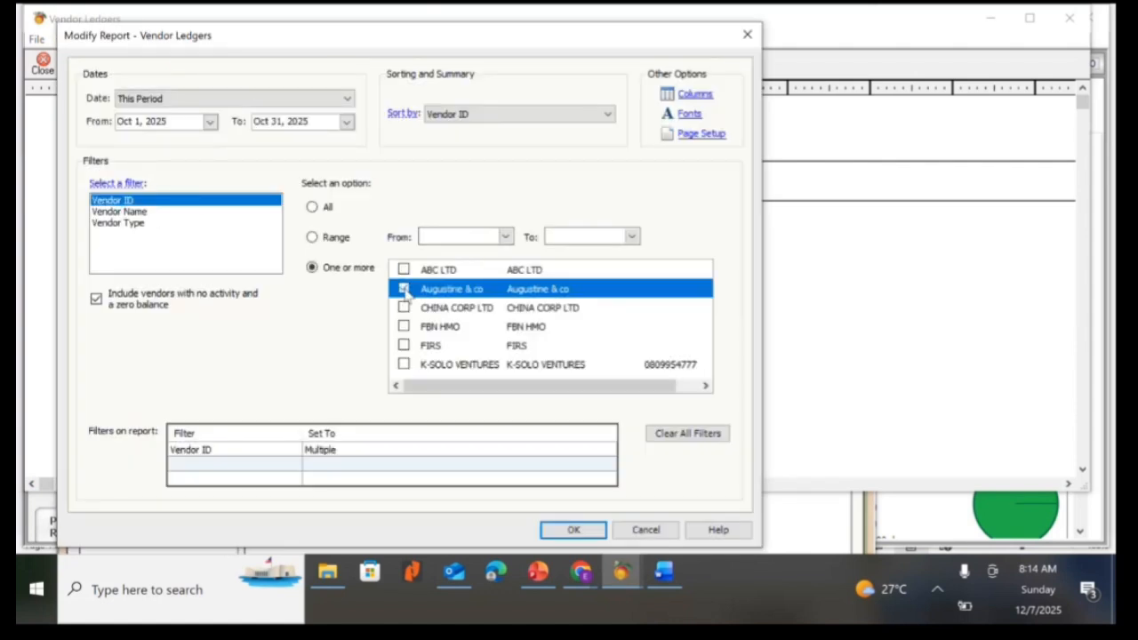
left_click(404, 327)
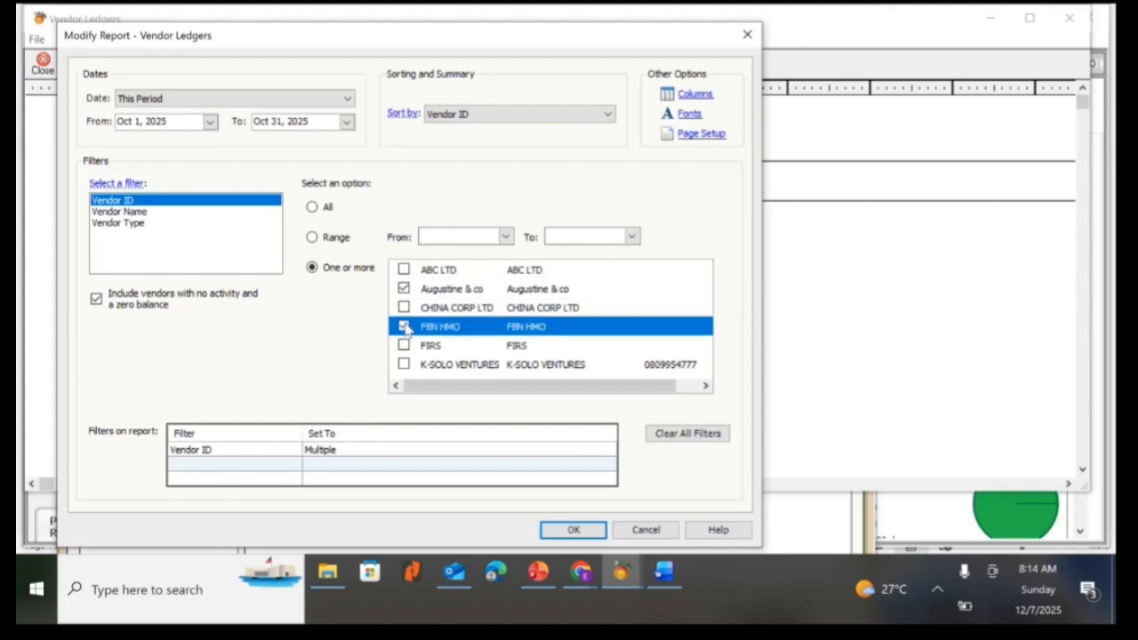
left_click(585, 529)
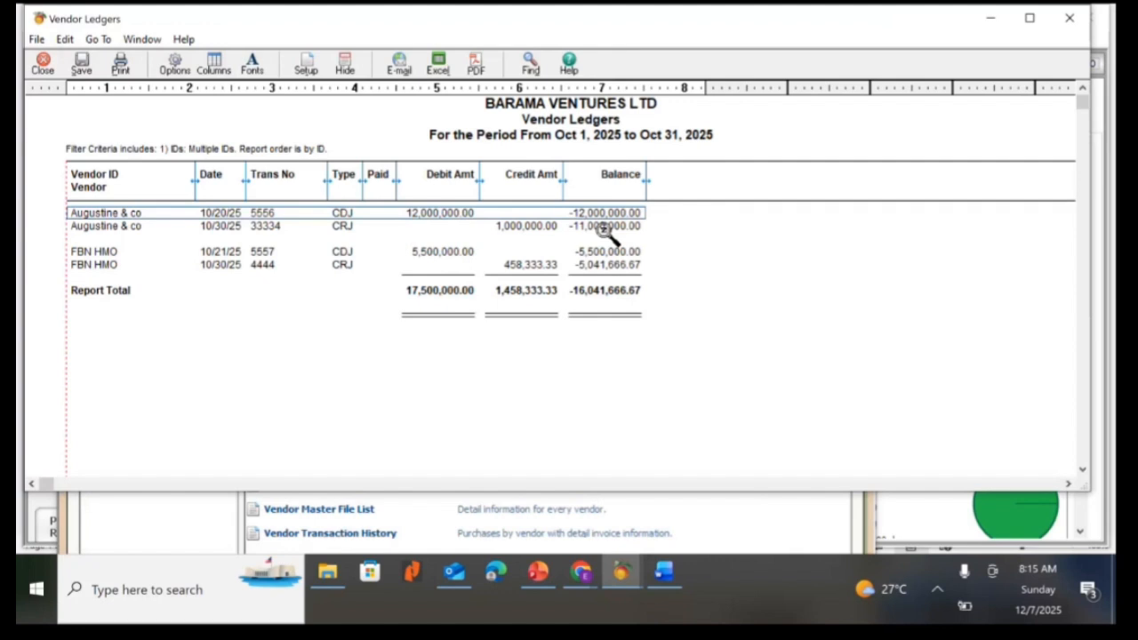
Close the vendor ledgers and open the General Ledger Trial Balance report.
left_click(43, 64)
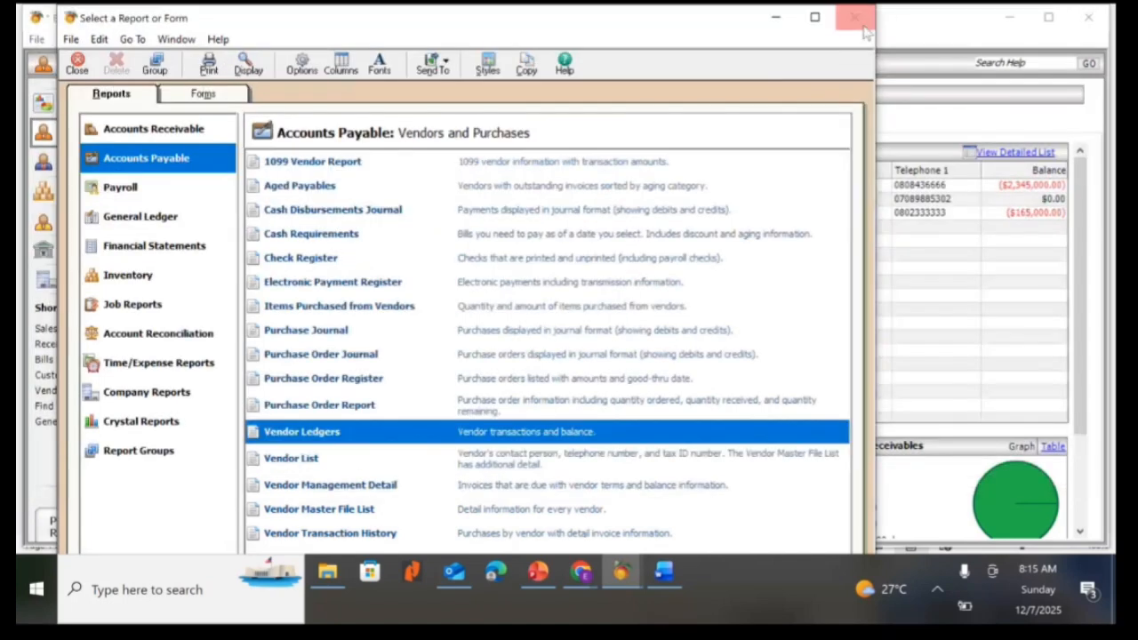
left_click(858, 14)
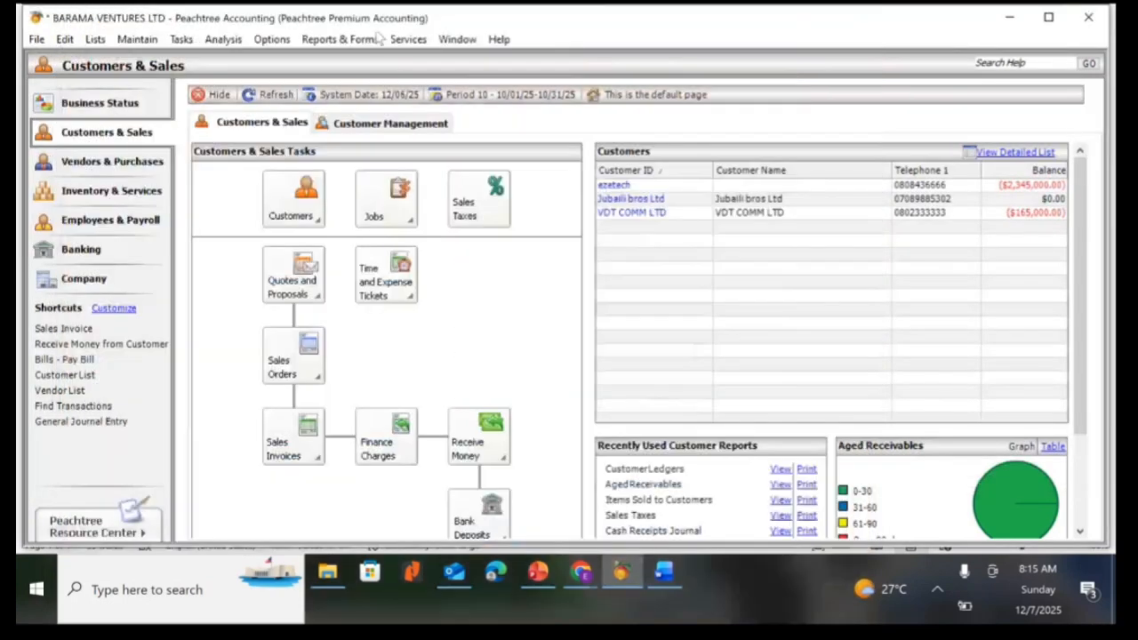
left_click(377, 39)
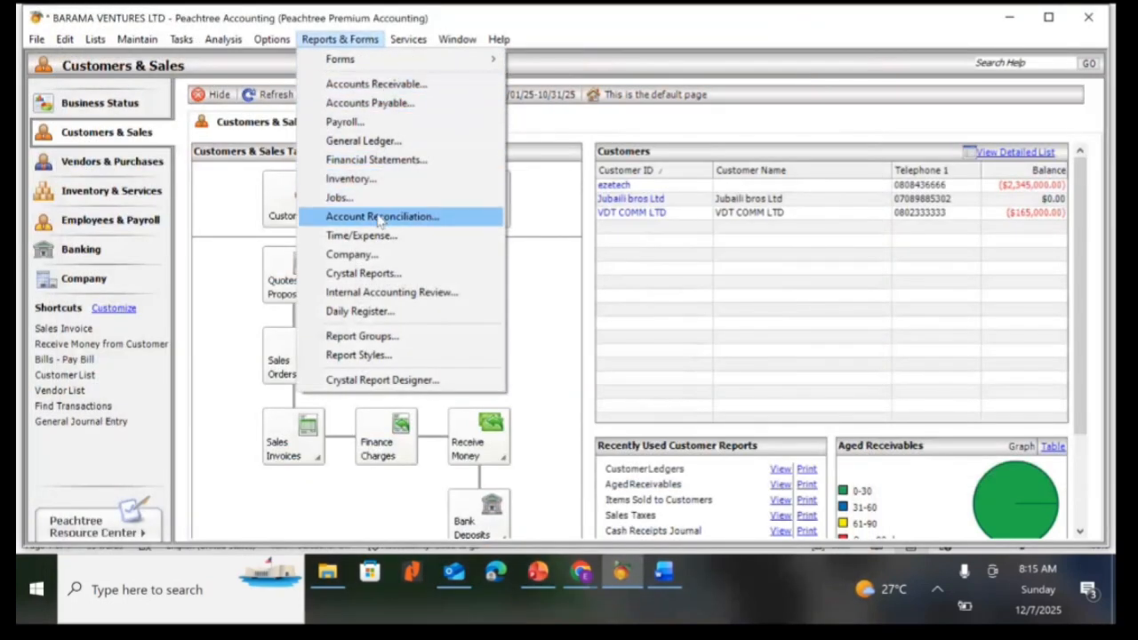
left_click(359, 142)
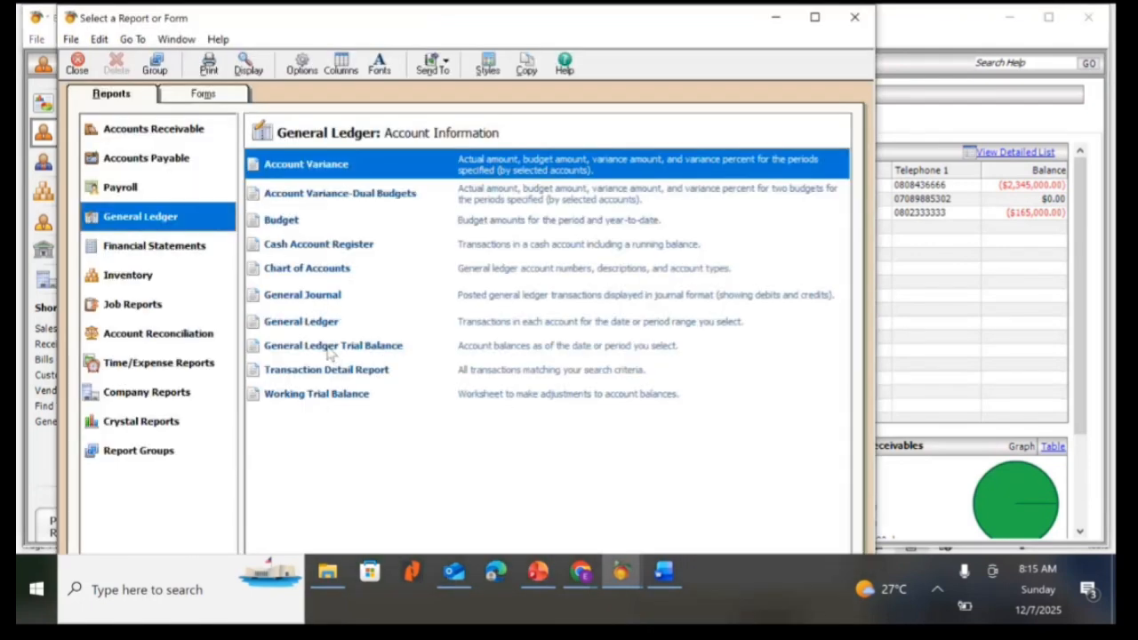
double_click(329, 348)
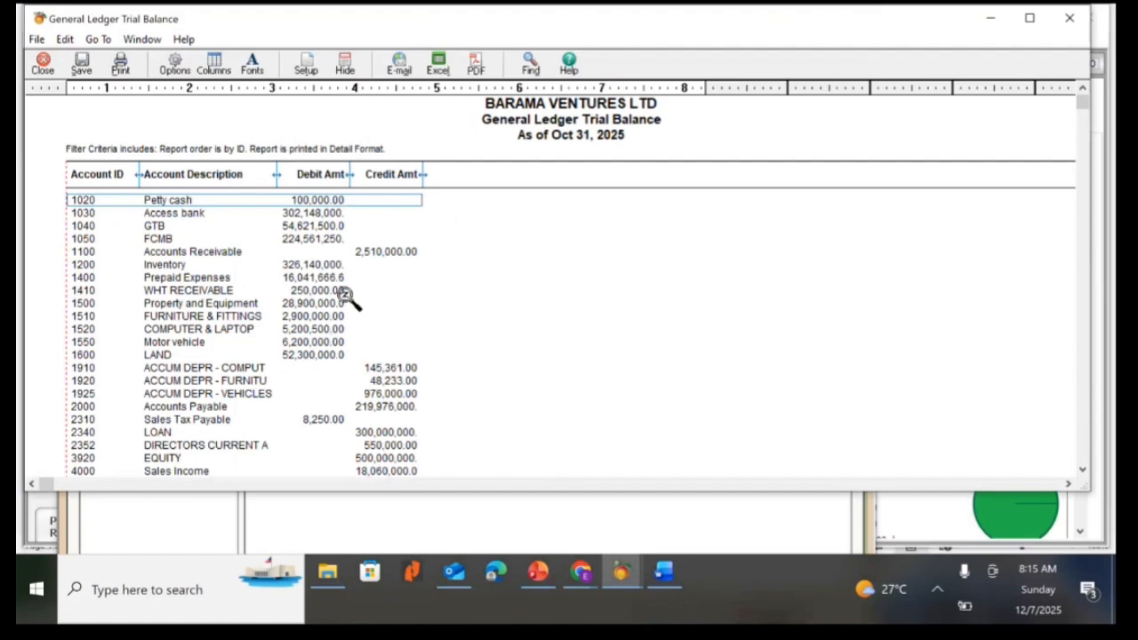